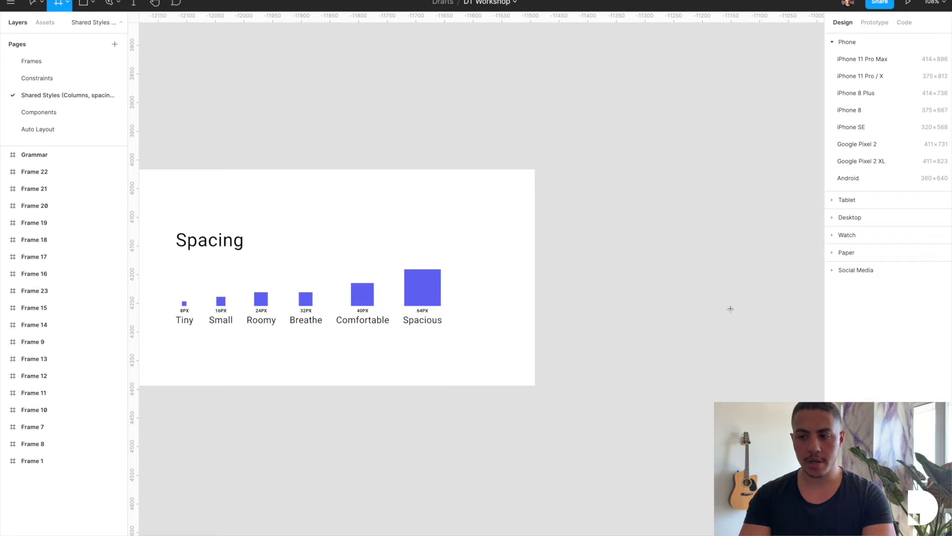
Add a 1440×1024 Desktop frame and place it in the empty canvas beside the Spacing frame.
{"action": "left_click", "coordinate": [850, 217]}
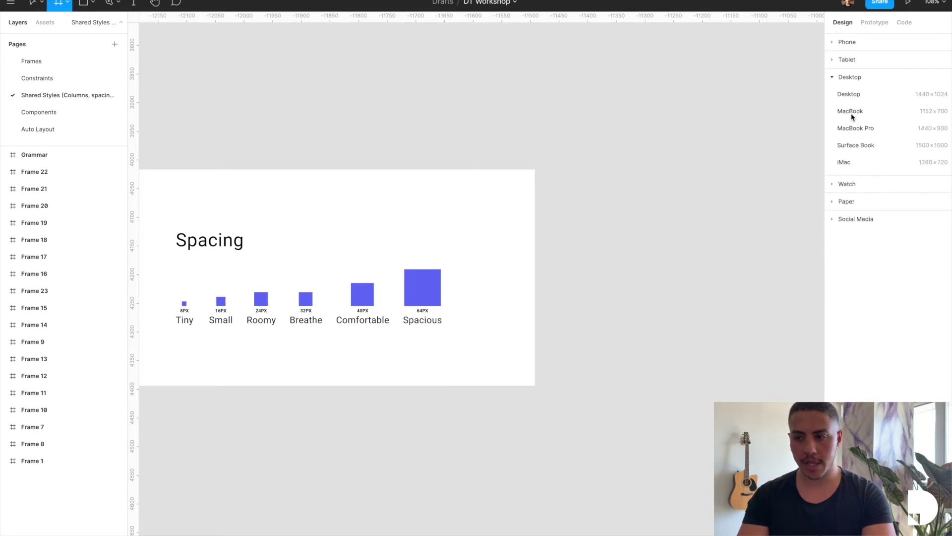
{"action": "left_click", "coordinate": [851, 93]}
{"action": "left_click_drag", "start_coordinate": [581, 259], "coordinate": [602, 355]}
{"action": "scroll", "coordinate": [603, 355], "scroll_direction": "right", "scroll_amount": 5}
{"action": "scroll", "coordinate": [603, 356], "scroll_direction": "right", "scroll_amount": 1}
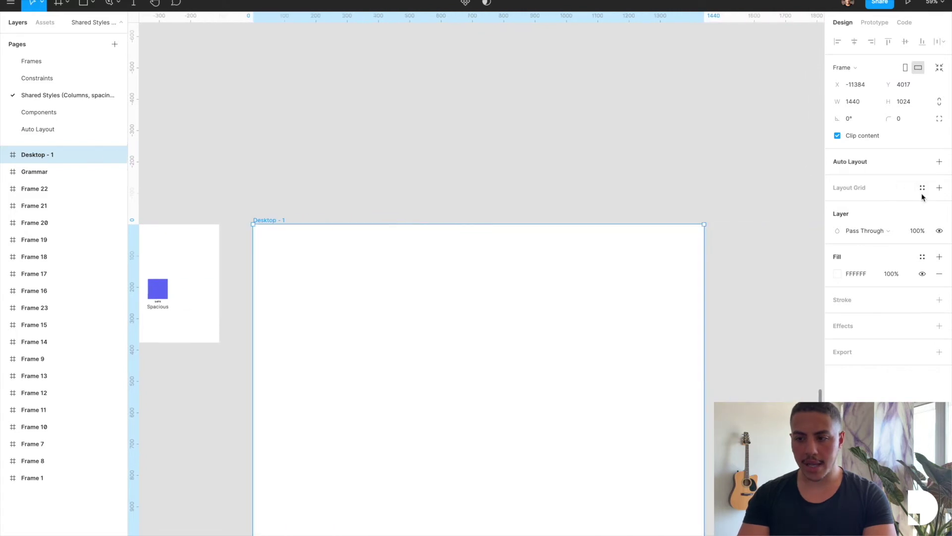
Add a layout grid to the new desktop frame, switch it to Columns and set the count to 12.
{"action": "left_click", "coordinate": [939, 187]}
{"action": "left_click", "coordinate": [838, 209]}
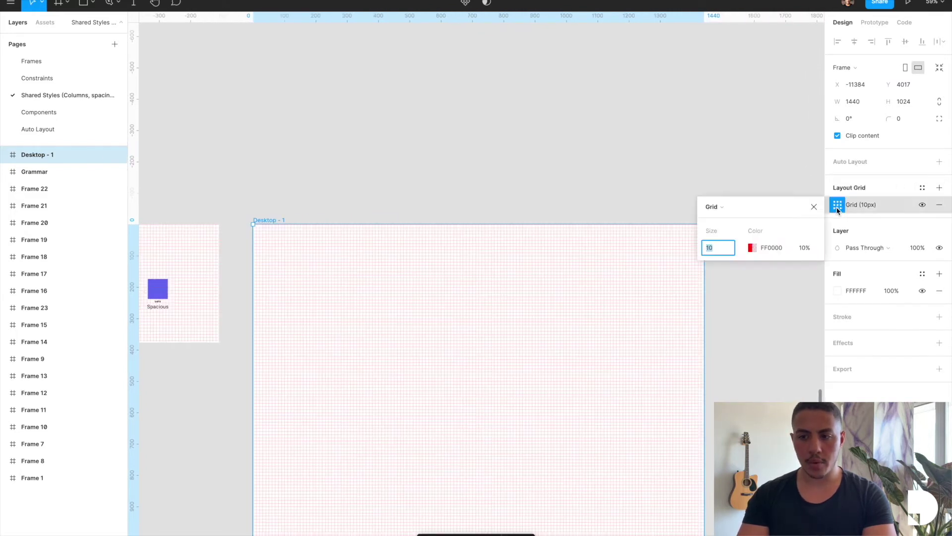
{"action": "left_click", "coordinate": [726, 207]}
{"action": "left_click", "coordinate": [716, 224]}
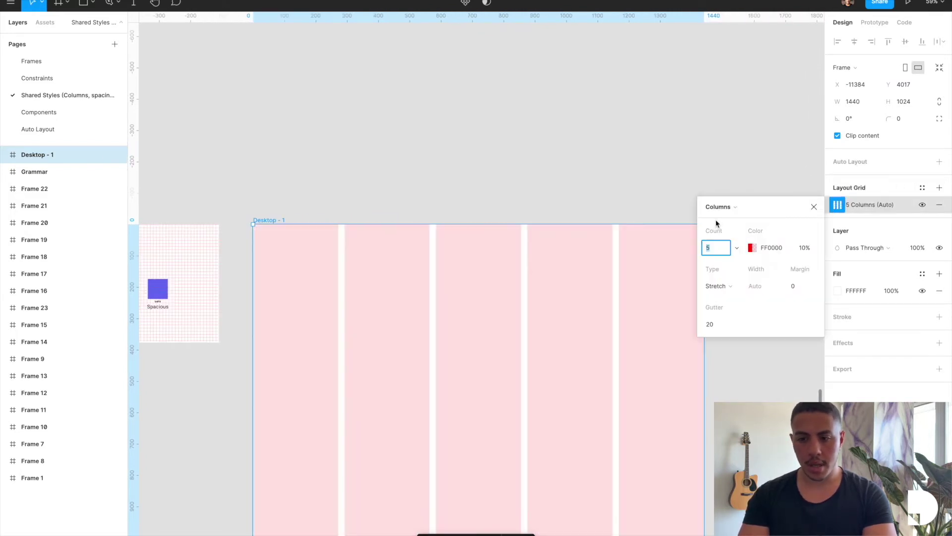
{"action": "left_click", "coordinate": [714, 248]}
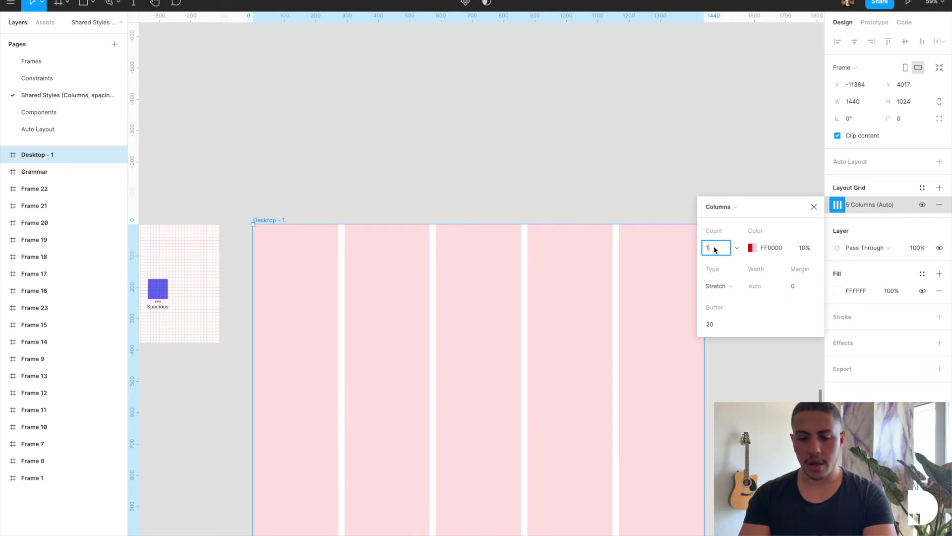
{"action": "key", "text": "Return"}
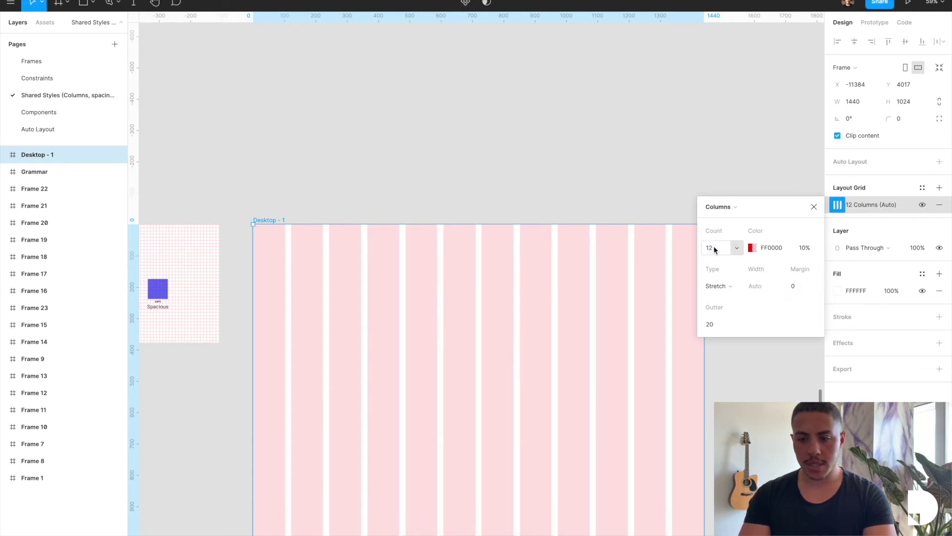
Set the desktop columns' type to Center and their width to 64.
{"action": "left_click", "coordinate": [720, 289]}
{"action": "left_click", "coordinate": [727, 274]}
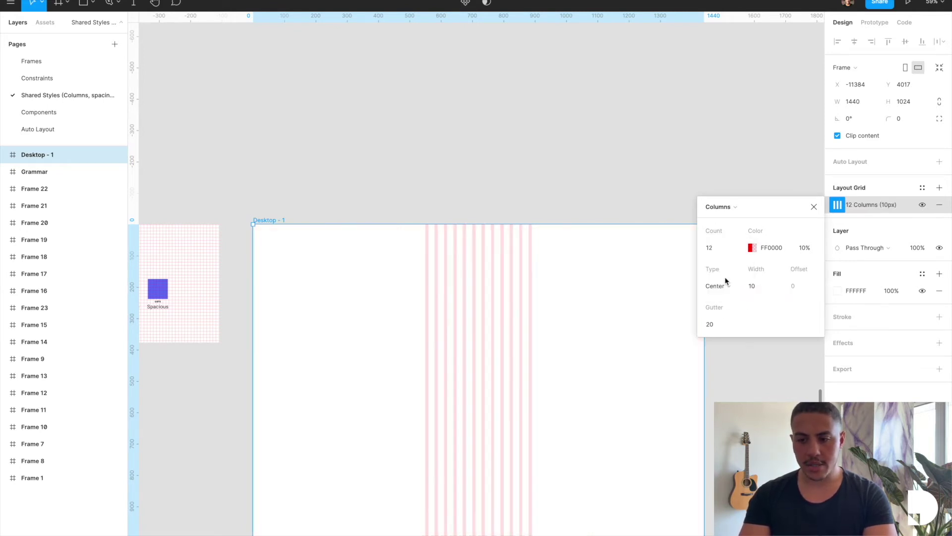
{"action": "left_click", "coordinate": [752, 288]}
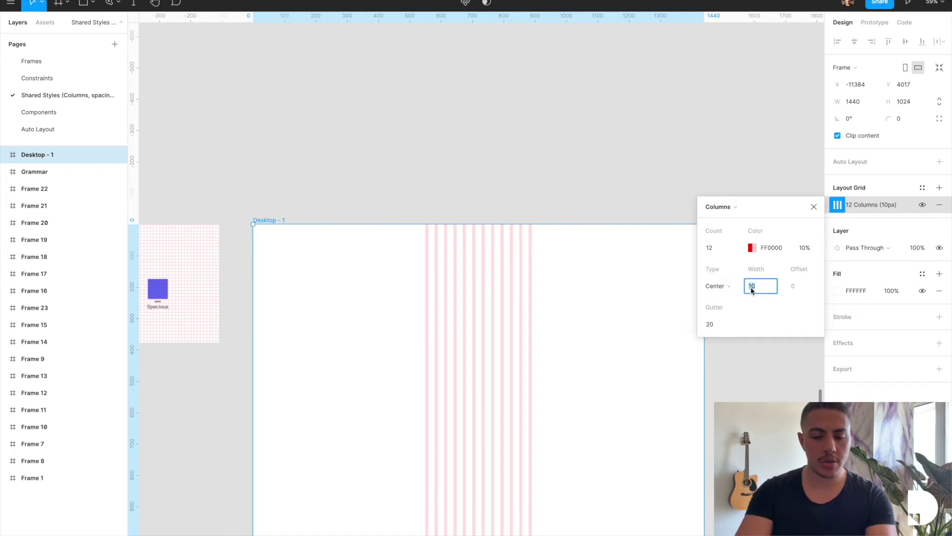
{"action": "type", "text": "64"}
{"action": "key", "text": "Return"}
{"action": "key", "text": "shift+2"}
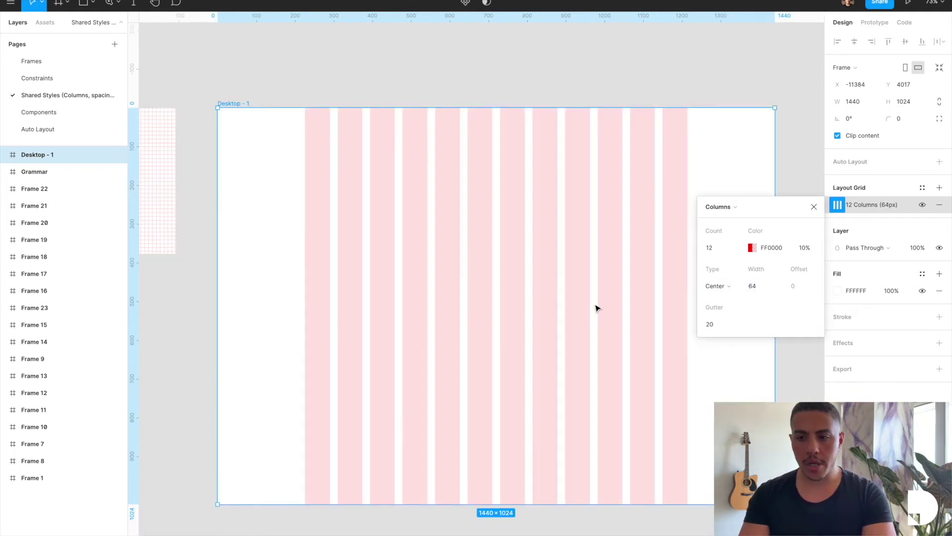
Set the gutter of the desktop columns to 24 and close the grid settings.
{"action": "scroll", "coordinate": [676, 357], "scroll_direction": "up", "scroll_amount": 5}
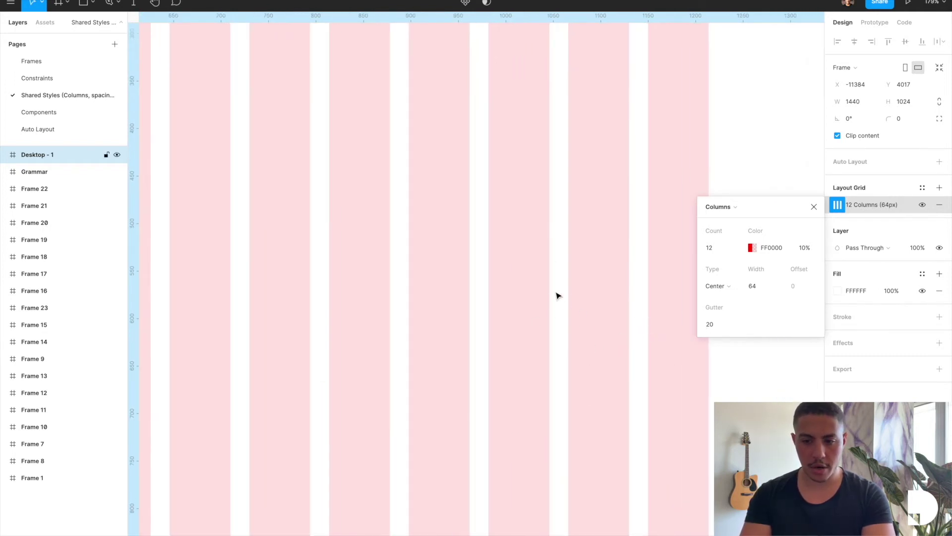
{"action": "left_click", "coordinate": [713, 324]}
{"action": "type", "text": "24"}
{"action": "key", "text": "Return"}
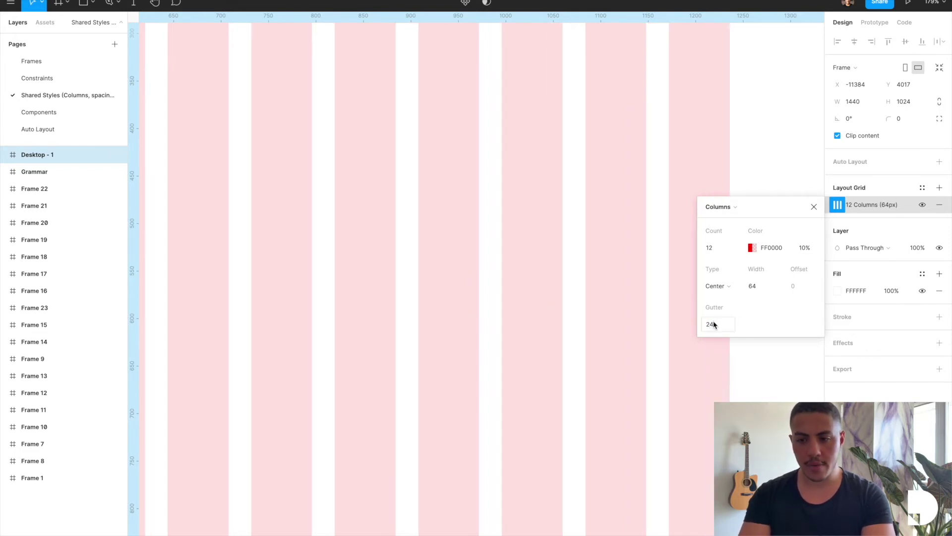
{"action": "key", "text": "shift+2"}
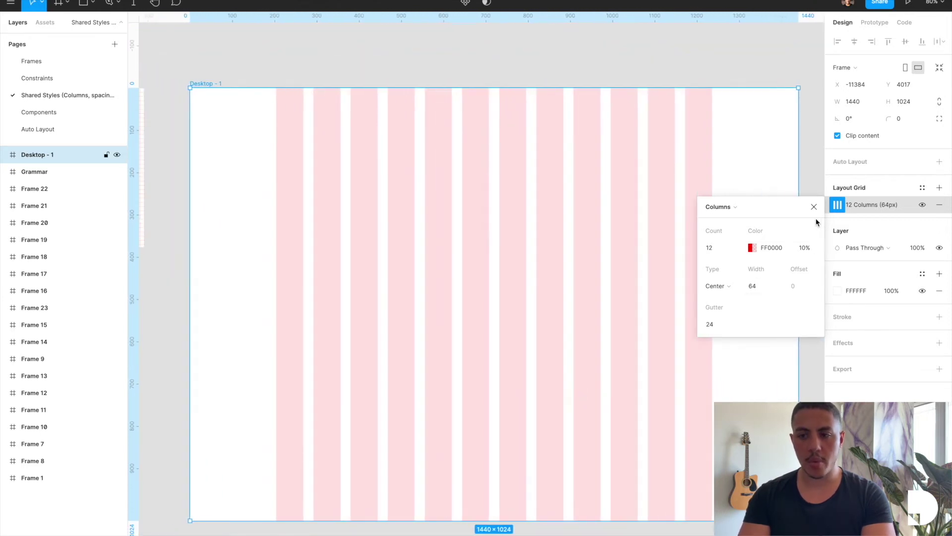
{"action": "left_click", "coordinate": [814, 206]}
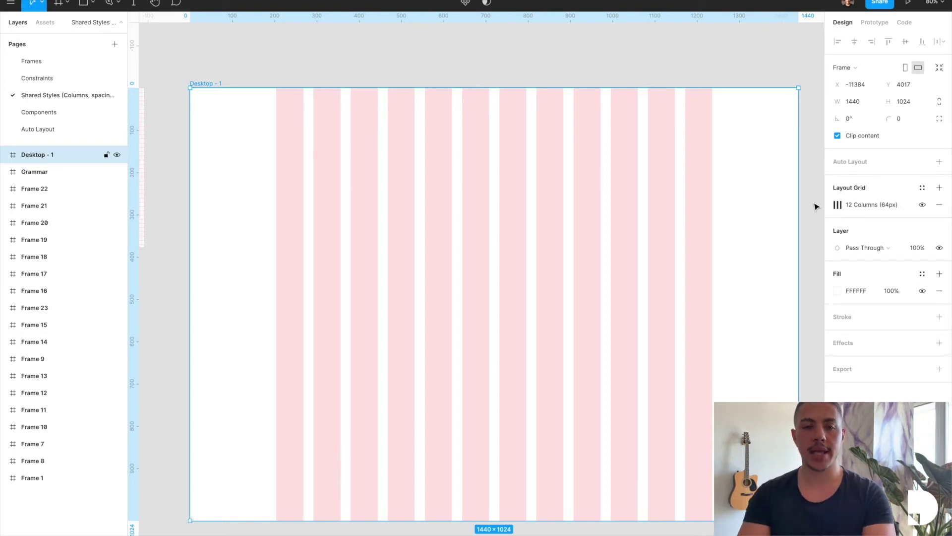
Save the frame's column grid as a new grid style named "Desktop Layout".
{"action": "left_click", "coordinate": [922, 189]}
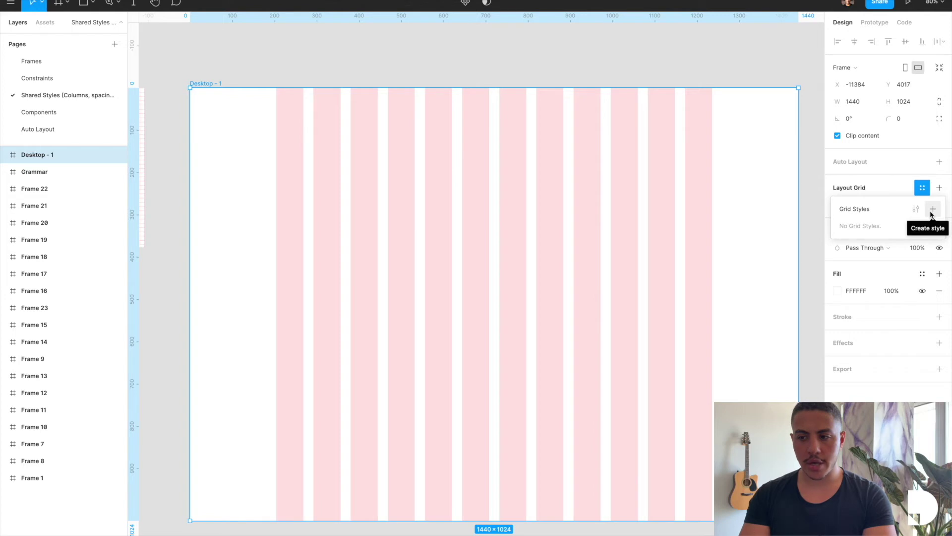
{"action": "left_click", "coordinate": [932, 211]}
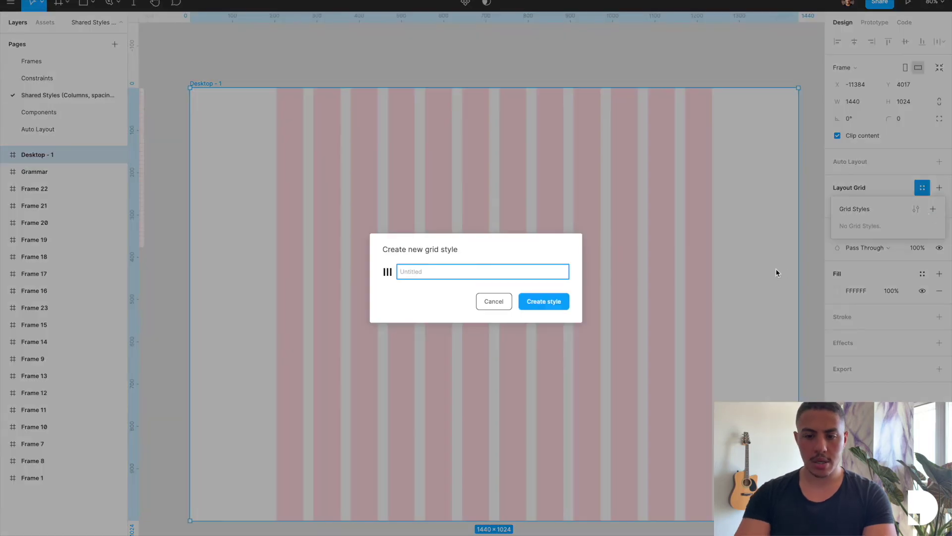
{"action": "type", "text": "Desktop Layout"}
{"action": "key", "text": "Return"}
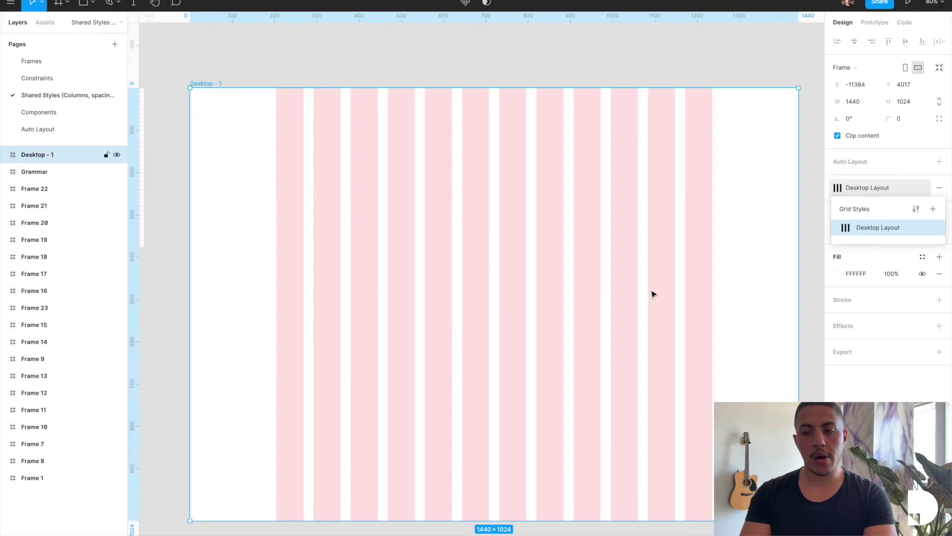
Add a second 1440×1024 Desktop frame beside the first, leaving a small gap and aligning their upper edges.
{"action": "scroll", "coordinate": [652, 291], "scroll_direction": "down", "scroll_amount": 3}
{"action": "scroll", "coordinate": [652, 293], "scroll_direction": "right", "scroll_amount": 10}
{"action": "key", "text": "f"}
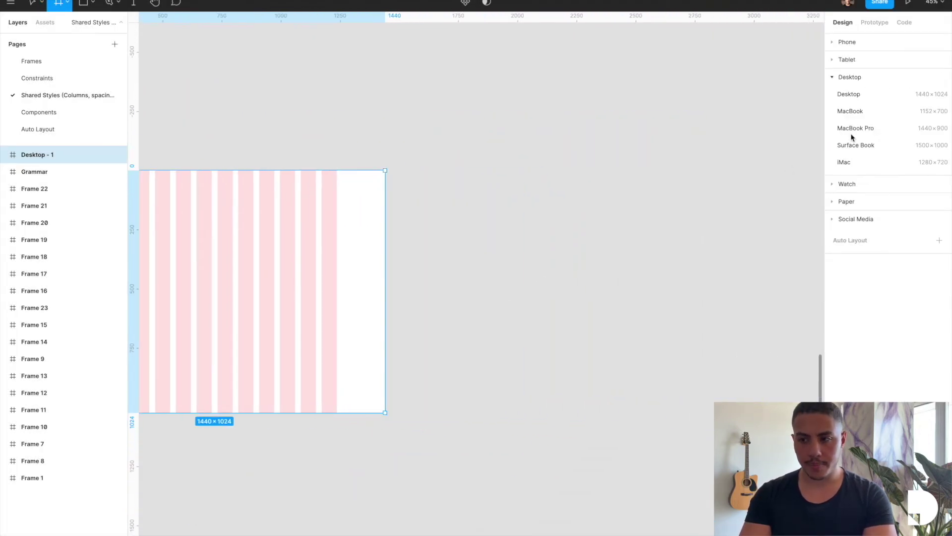
{"action": "left_click", "coordinate": [866, 96]}
{"action": "left_click_drag", "start_coordinate": [597, 253], "coordinate": [606, 255]}
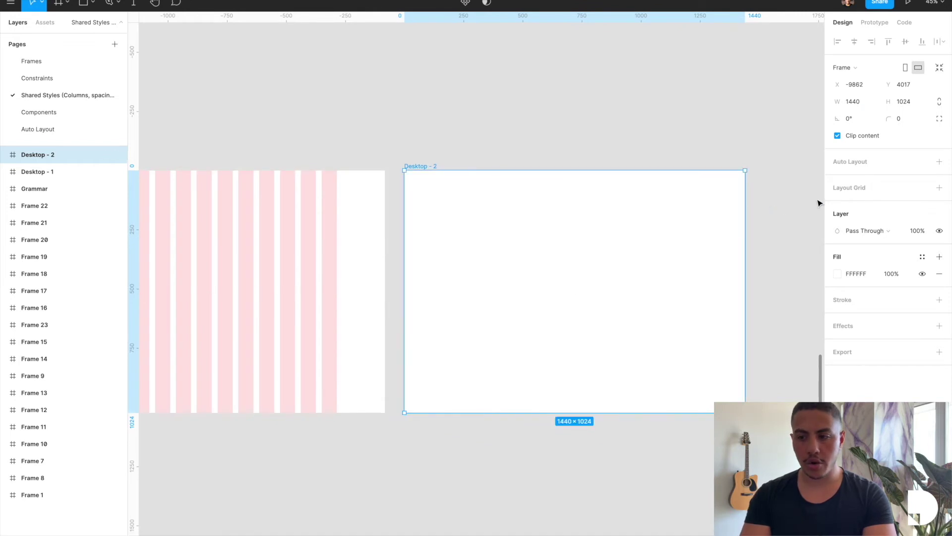
Add a layout grid to the second desktop frame and apply the Desktop Layout grid style to it.
{"action": "left_click", "coordinate": [940, 187]}
{"action": "left_click", "coordinate": [923, 188]}
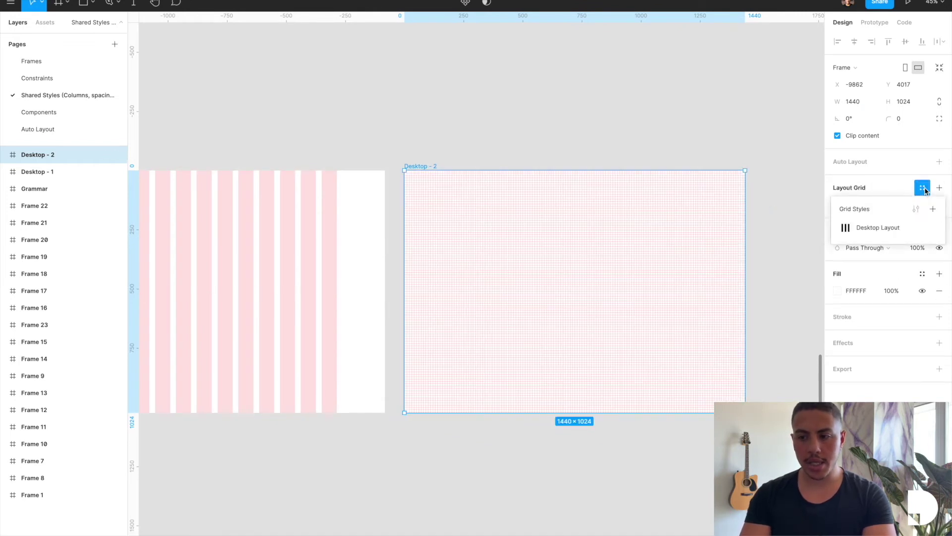
{"action": "left_click", "coordinate": [878, 228]}
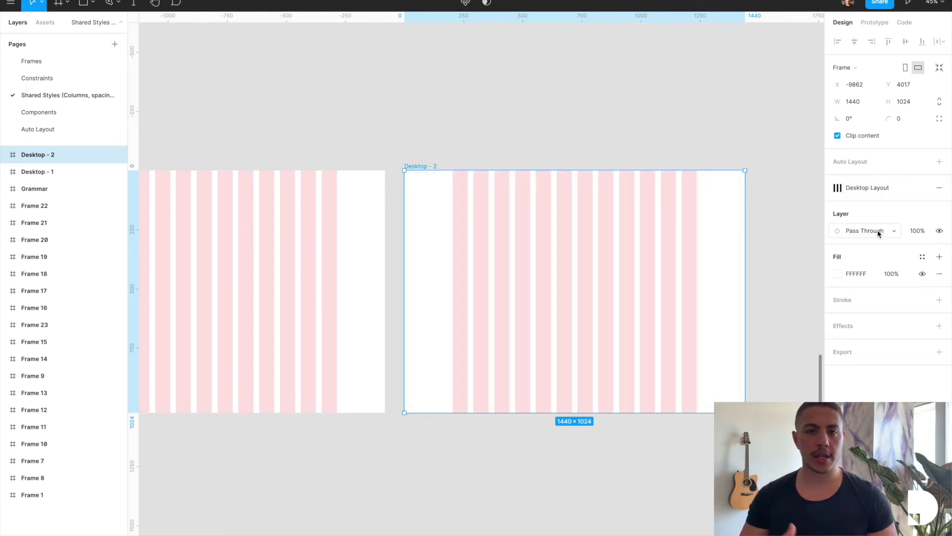
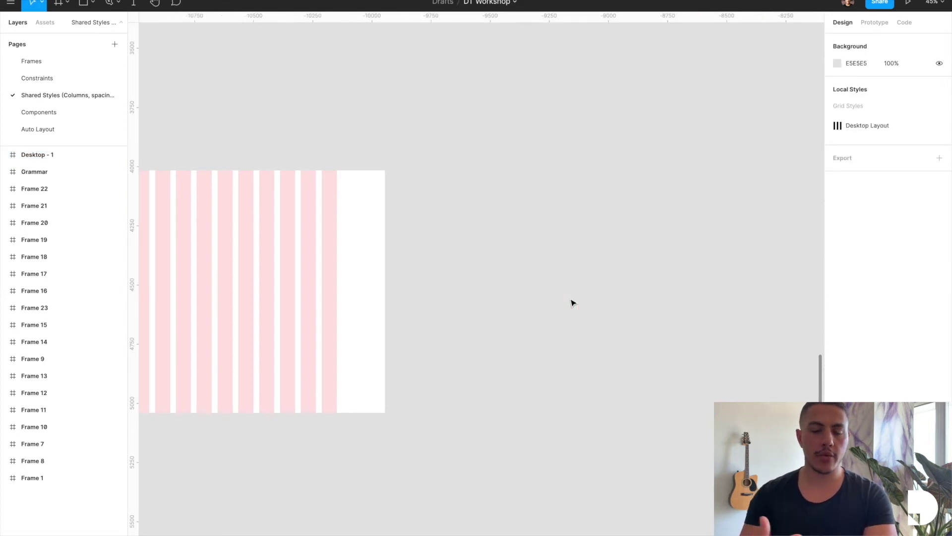
Add a 768×1024 iPad mini frame beside the desktop frame, leaving a gap and aligning their upper edges.
{"action": "key", "text": "f"}
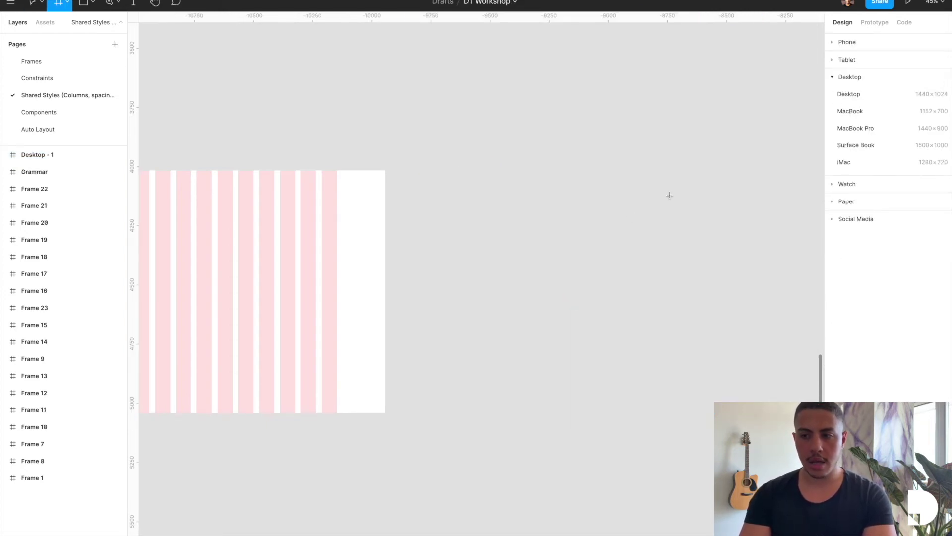
{"action": "left_click", "coordinate": [848, 61]}
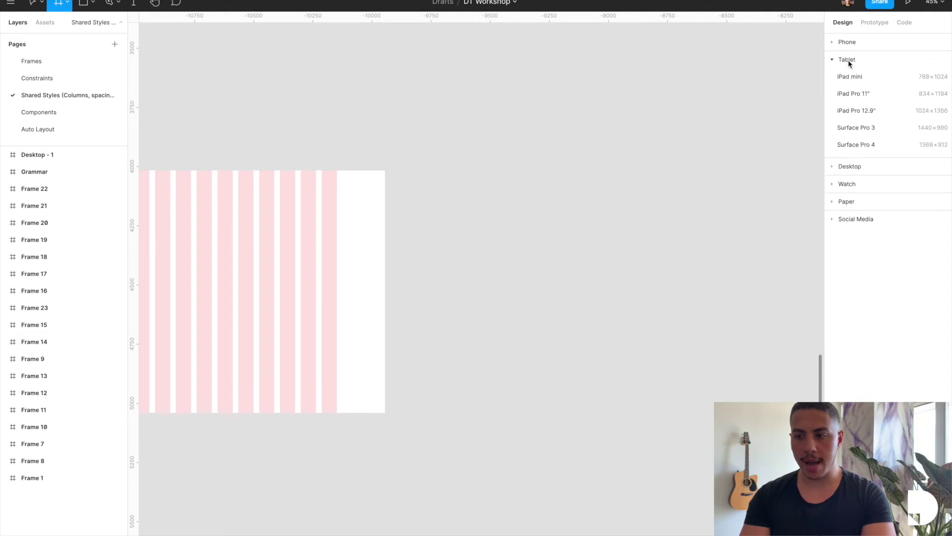
{"action": "left_click", "coordinate": [849, 76]}
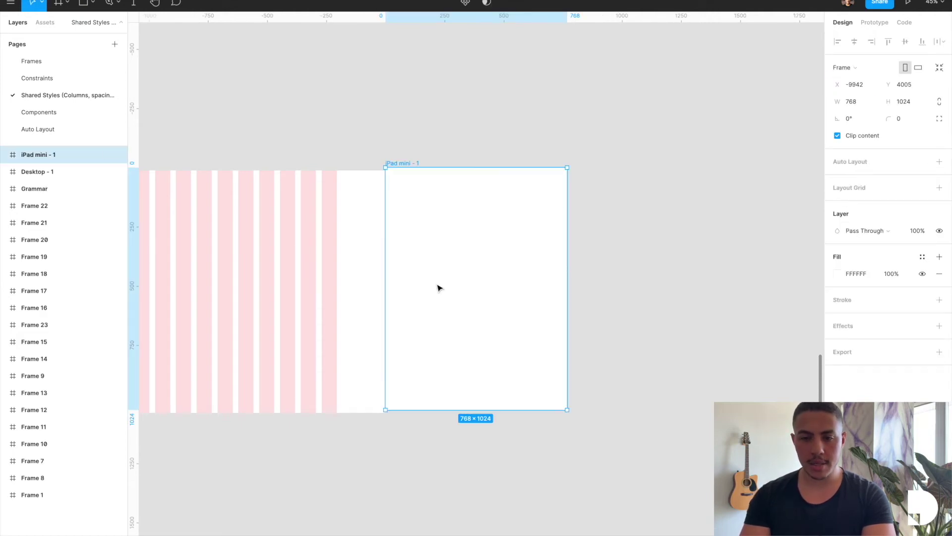
{"action": "left_click_drag", "start_coordinate": [438, 287], "coordinate": [470, 291]}
Add a layout grid to the iPad mini frame, switch it to Columns and set the count to 6.
{"action": "left_click", "coordinate": [939, 188]}
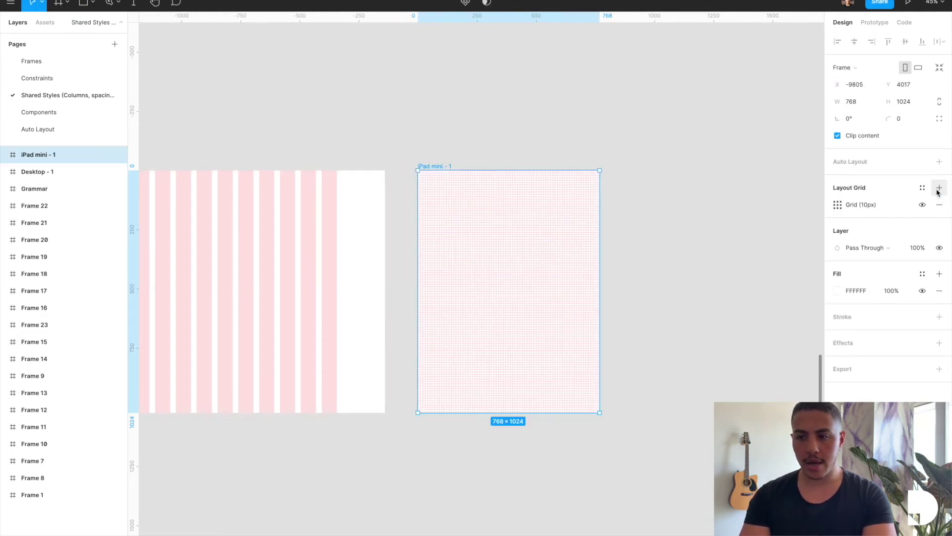
{"action": "left_click", "coordinate": [837, 205]}
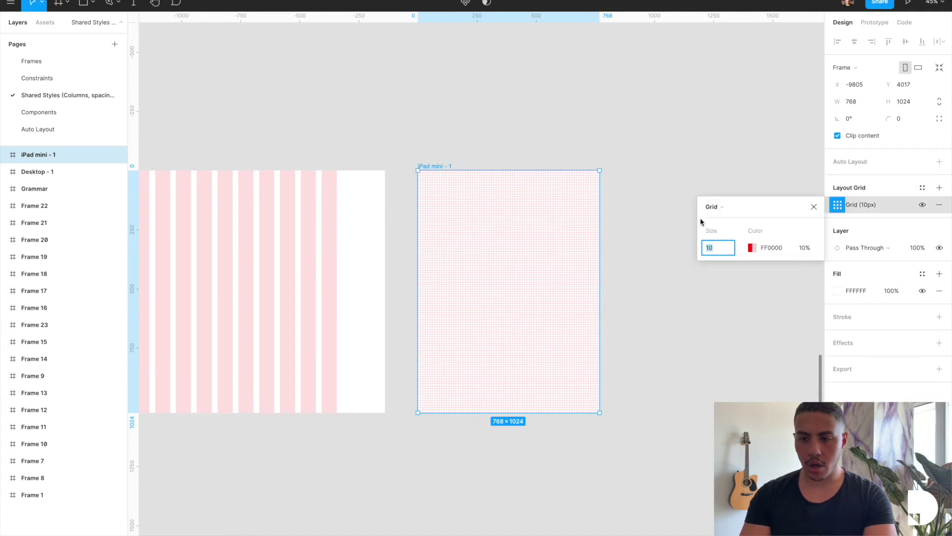
{"action": "left_click", "coordinate": [723, 206]}
{"action": "left_click", "coordinate": [731, 219]}
{"action": "left_click", "coordinate": [720, 247]}
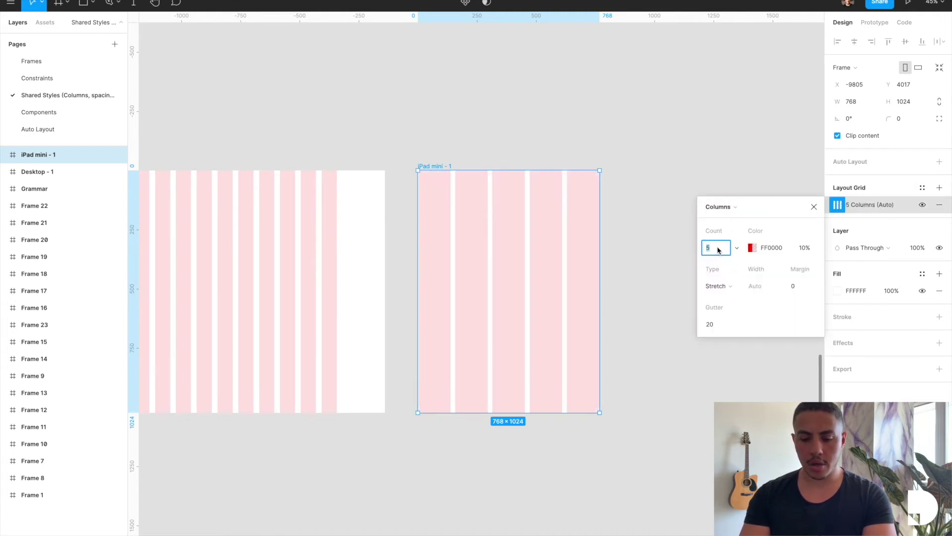
{"action": "key", "text": "Return"}
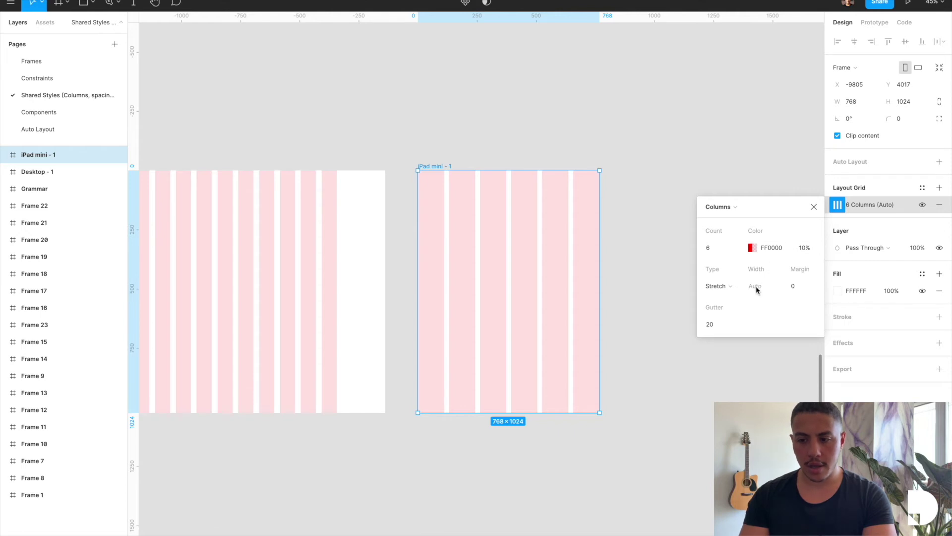
Set the iPad mini columns to type Center with width 64 and gutter 24, and close the grid settings.
{"action": "left_click", "coordinate": [718, 287]}
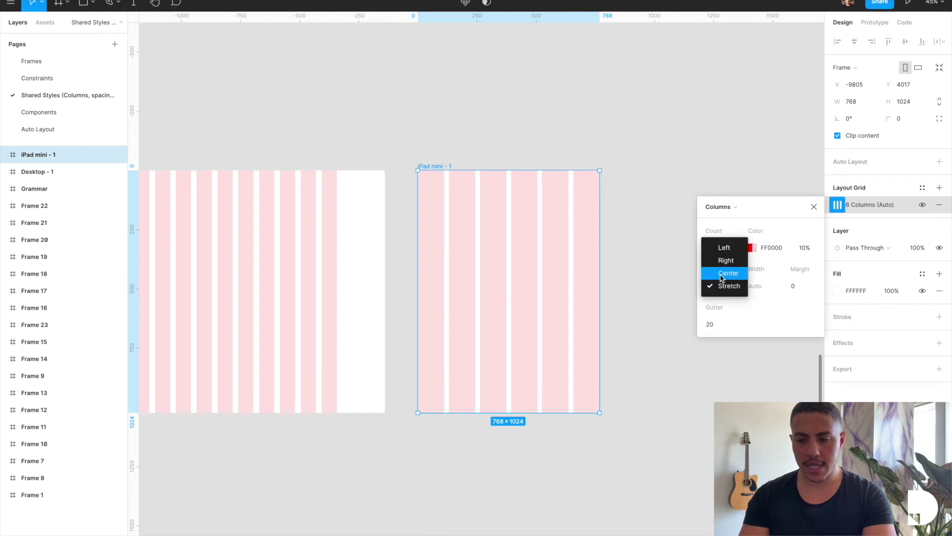
{"action": "left_click", "coordinate": [727, 273]}
{"action": "left_click", "coordinate": [753, 292]}
{"action": "type", "text": "6"}
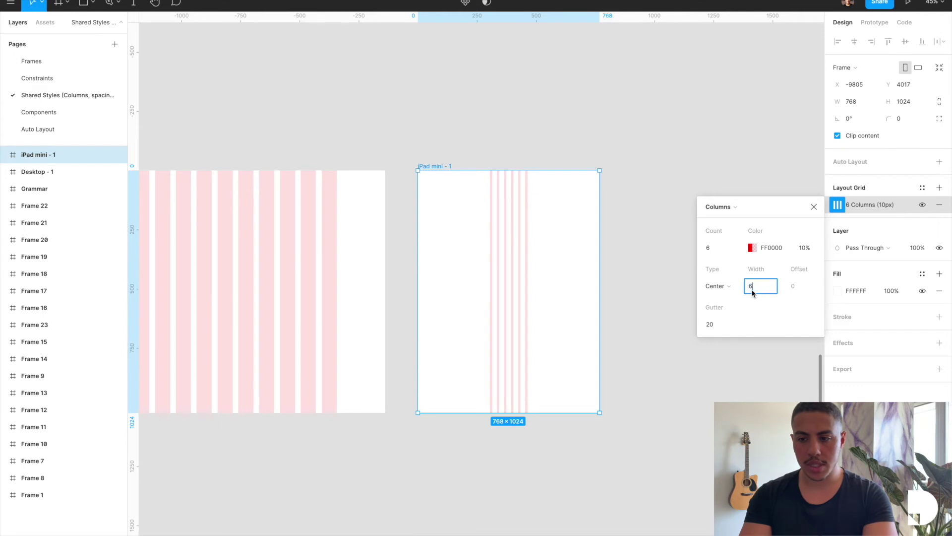
{"action": "type", "text": "4"}
{"action": "key", "text": "Return"}
{"action": "left_click", "coordinate": [718, 324]}
{"action": "type", "text": "24"}
{"action": "key", "text": "Return"}
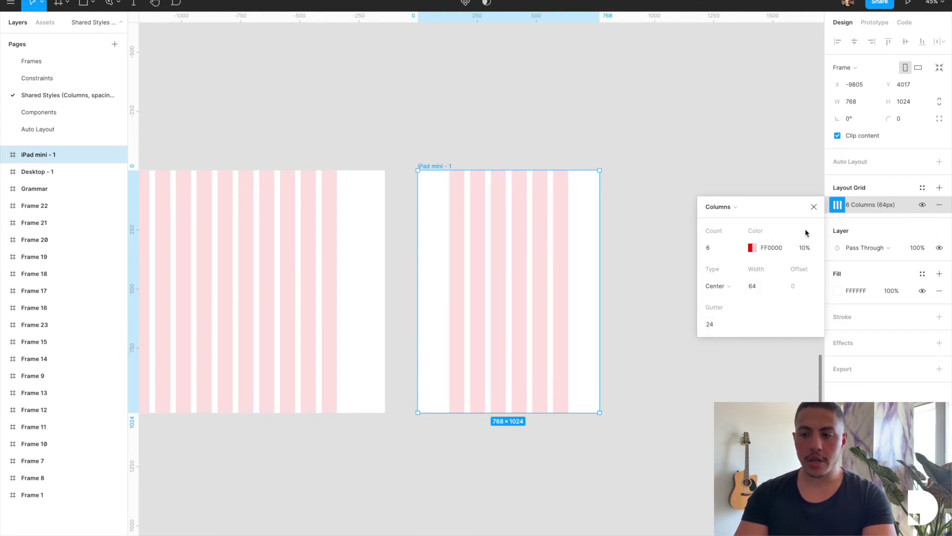
{"action": "left_click", "coordinate": [814, 207]}
Save the iPad mini frame's column grid as a new grid style named "Tablet Layout".
{"action": "left_click", "coordinate": [938, 188]}
{"action": "left_click", "coordinate": [939, 204]}
{"action": "left_click", "coordinate": [922, 187]}
{"action": "left_click", "coordinate": [932, 209]}
{"action": "type", "text": "Table"}
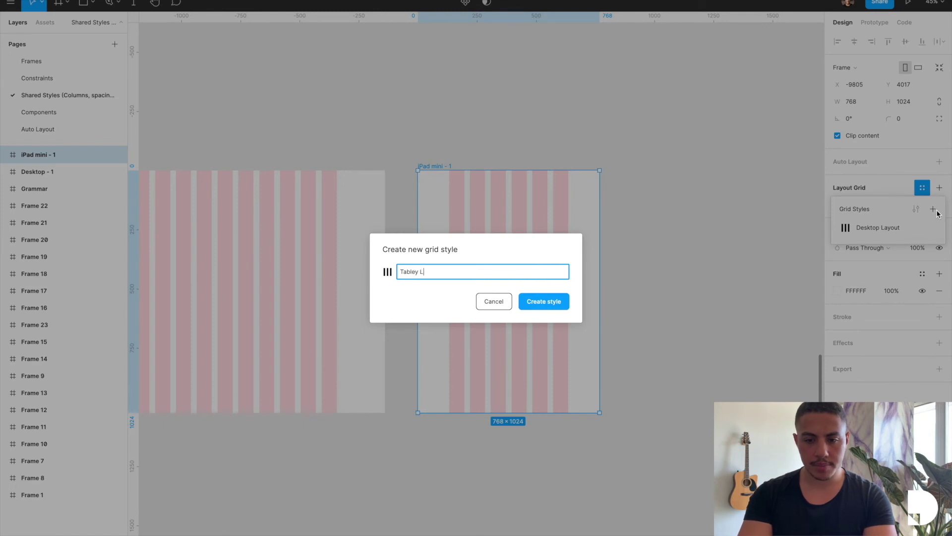
{"action": "type", "text": "t Layout"}
{"action": "key", "text": "Return"}
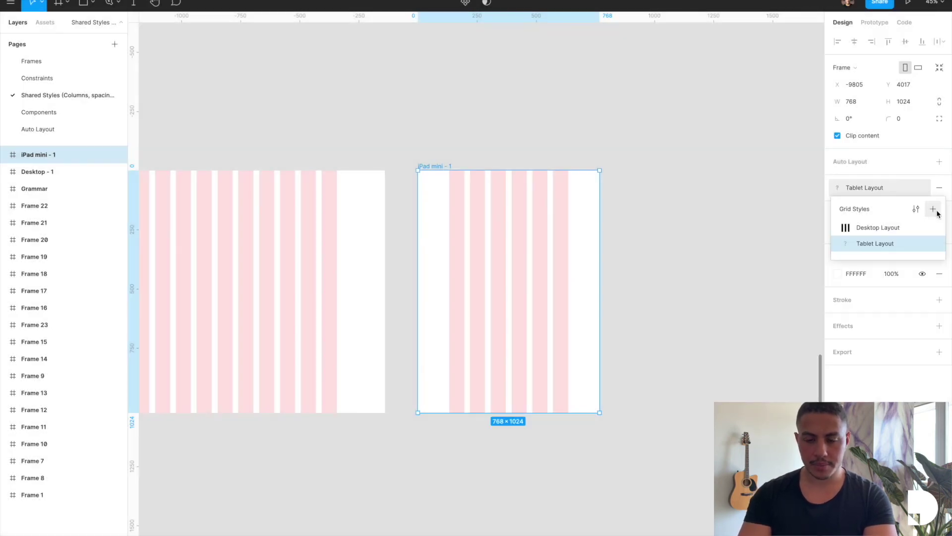
Add a 414×736 iPhone 8 Plus frame beside the iPad mini frame, leaving a gap and aligning their upper edges.
{"action": "scroll", "coordinate": [753, 244], "scroll_direction": "right", "scroll_amount": 2}
{"action": "left_click", "coordinate": [656, 269]}
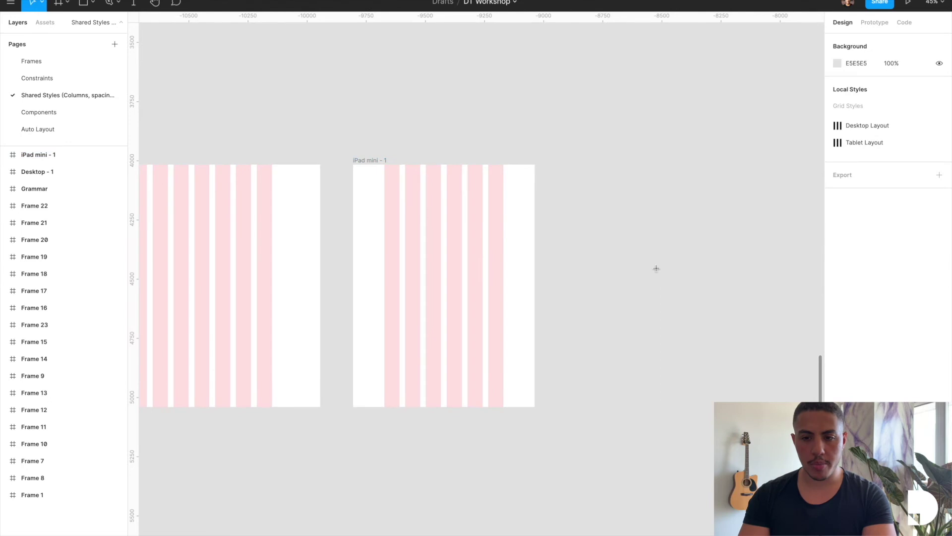
{"action": "key", "text": "f"}
{"action": "left_click", "coordinate": [854, 43]}
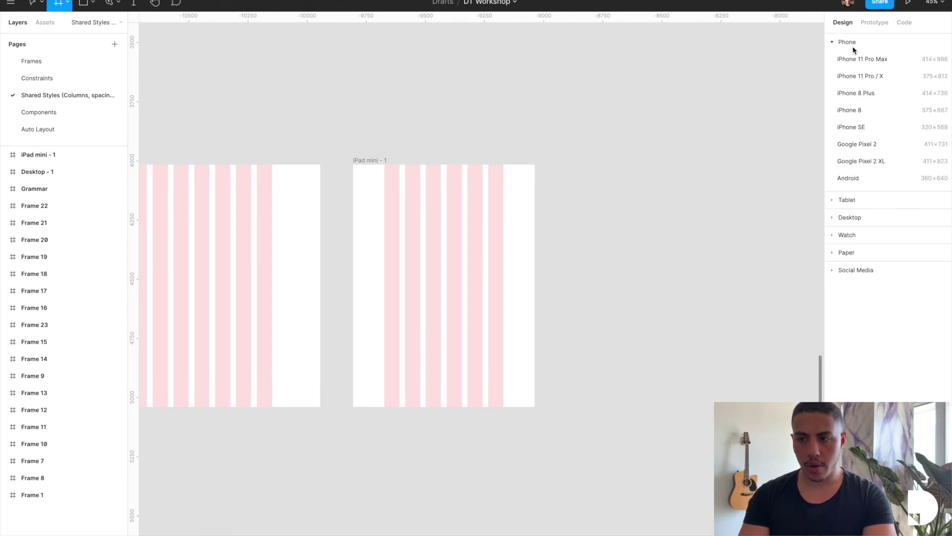
{"action": "left_click", "coordinate": [854, 95]}
{"action": "left_click_drag", "start_coordinate": [559, 268], "coordinate": [587, 232]}
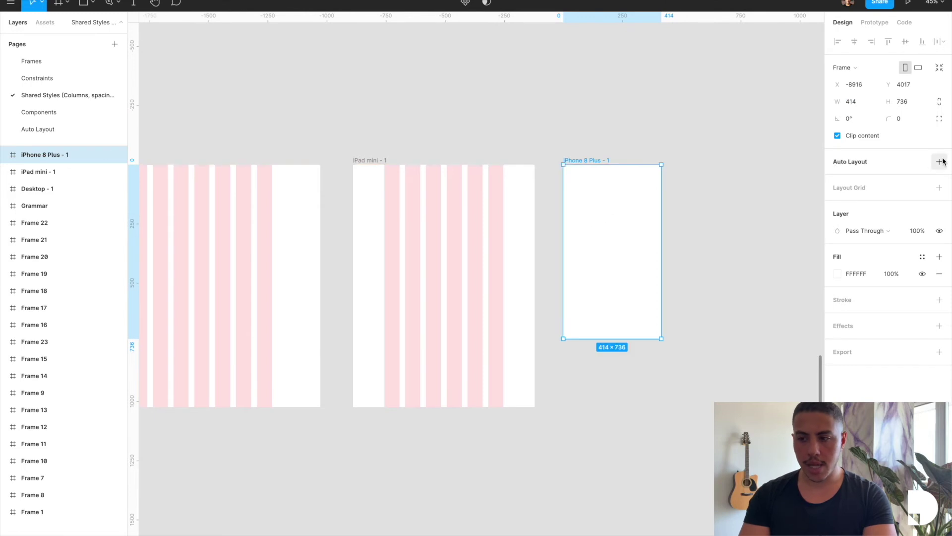
Add a layout grid to the iPhone 8 Plus frame, switch it to Columns and set the count to 4.
{"action": "left_click", "coordinate": [940, 187]}
{"action": "left_click", "coordinate": [837, 204]}
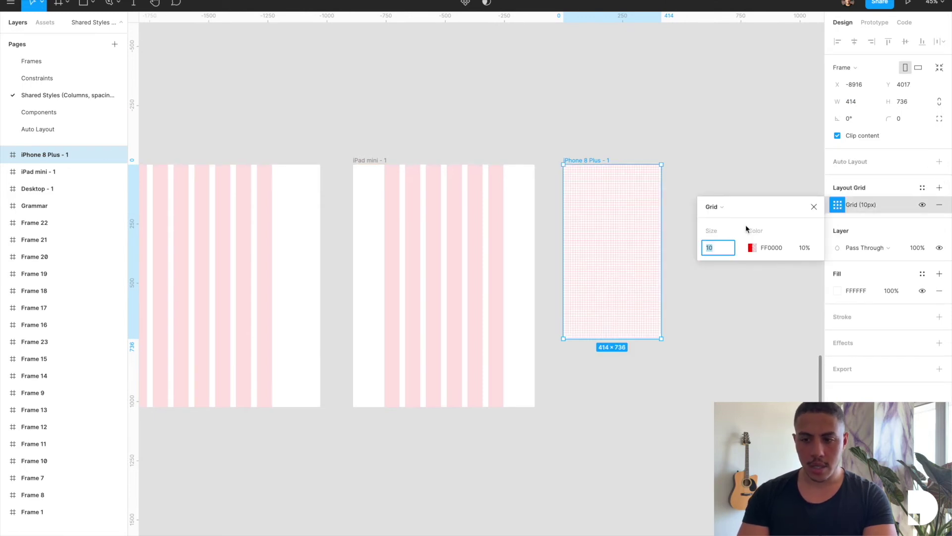
{"action": "left_click", "coordinate": [719, 214]}
{"action": "left_click", "coordinate": [725, 219]}
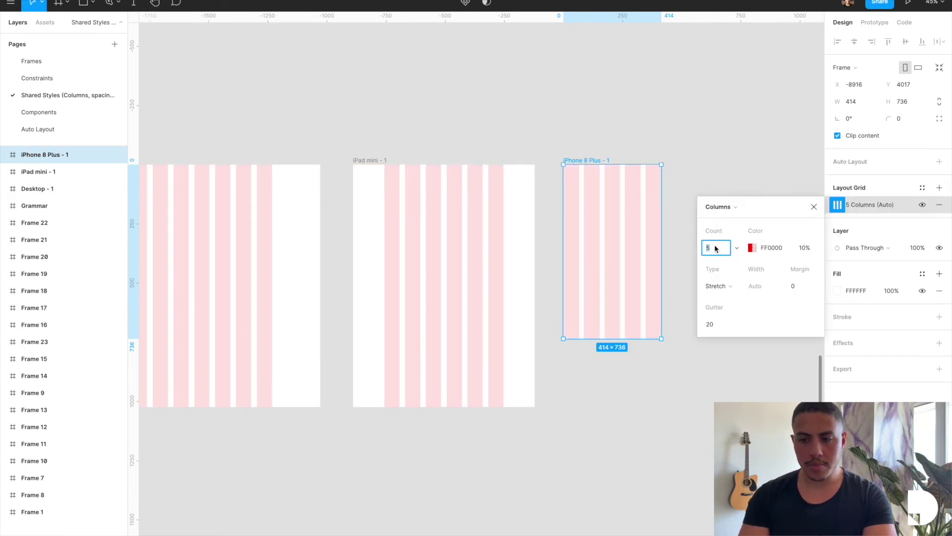
{"action": "left_click", "coordinate": [715, 249]}
{"action": "type", "text": "4"}
{"action": "key", "text": "Return"}
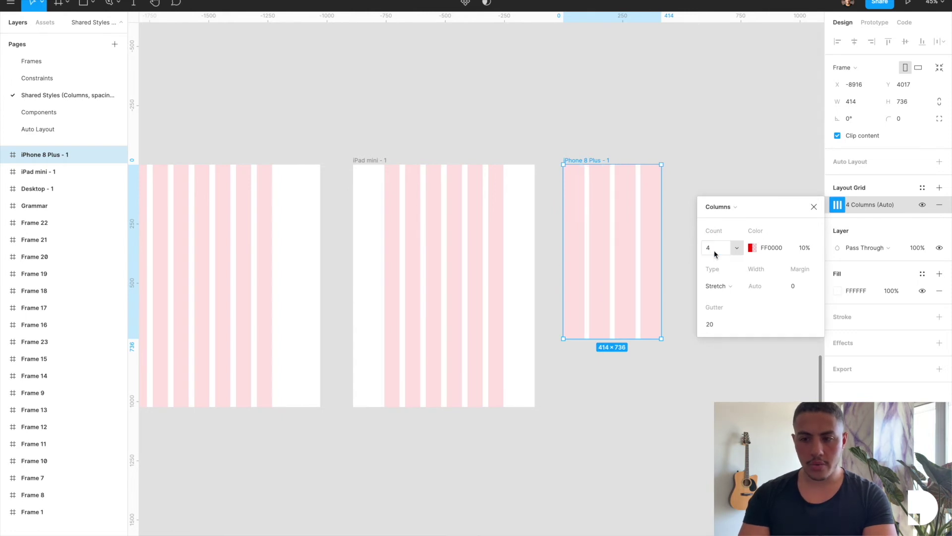
Set the iPhone 8 Plus columns to type Center with width 54 and gutter 16, and close the grid settings.
{"action": "scroll", "coordinate": [633, 270], "scroll_direction": "up", "scroll_amount": 3}
{"action": "left_click", "coordinate": [719, 281]}
{"action": "left_click", "coordinate": [721, 273]}
{"action": "left_click", "coordinate": [753, 287]}
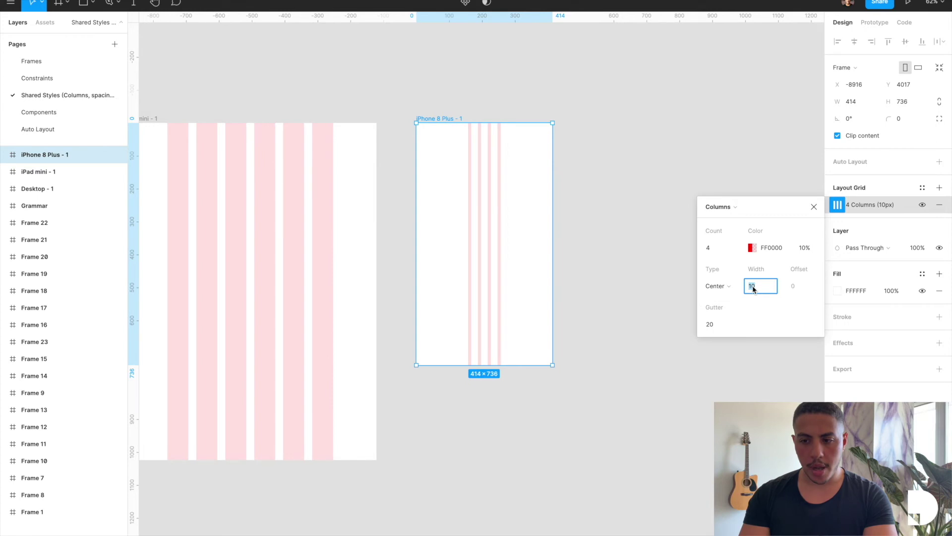
{"action": "type", "text": "54"}
{"action": "key", "text": "Return"}
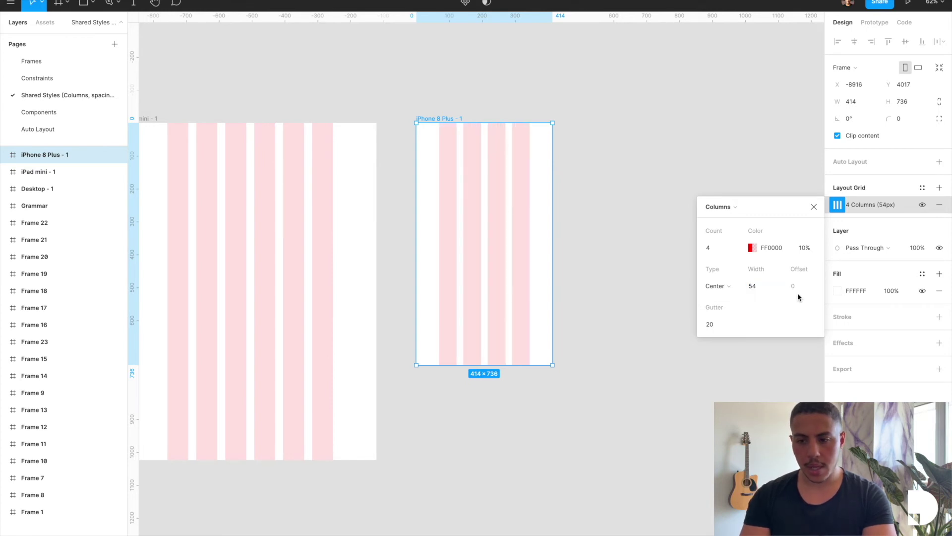
{"action": "left_click", "coordinate": [711, 328]}
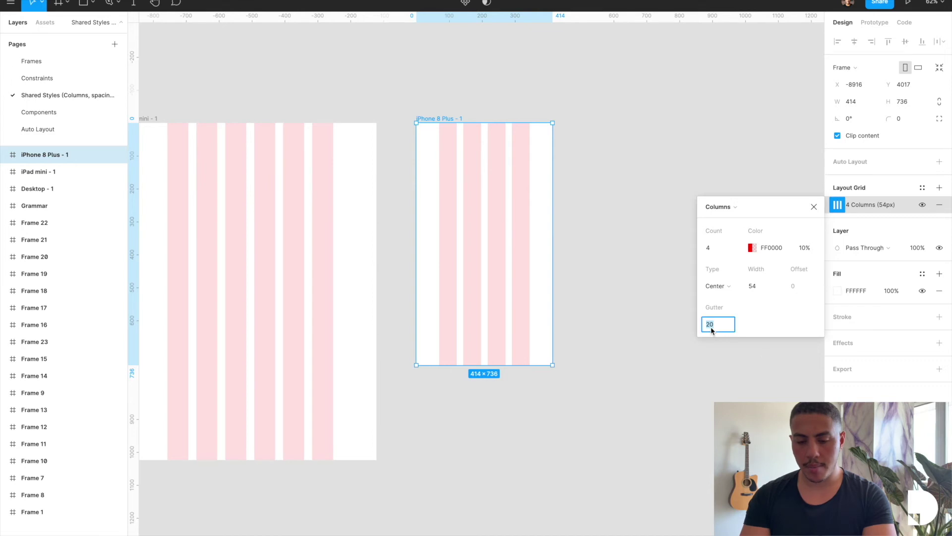
{"action": "type", "text": "16"}
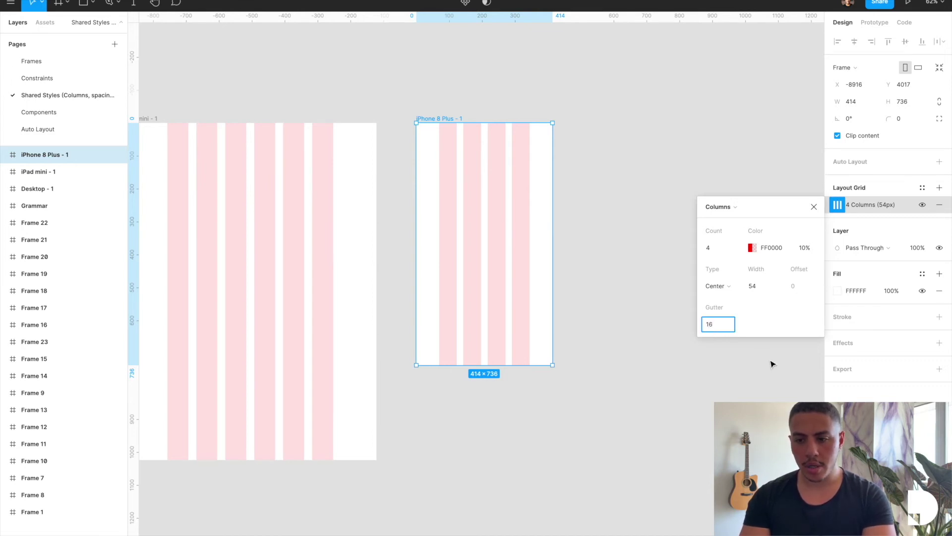
{"action": "key", "text": "Return"}
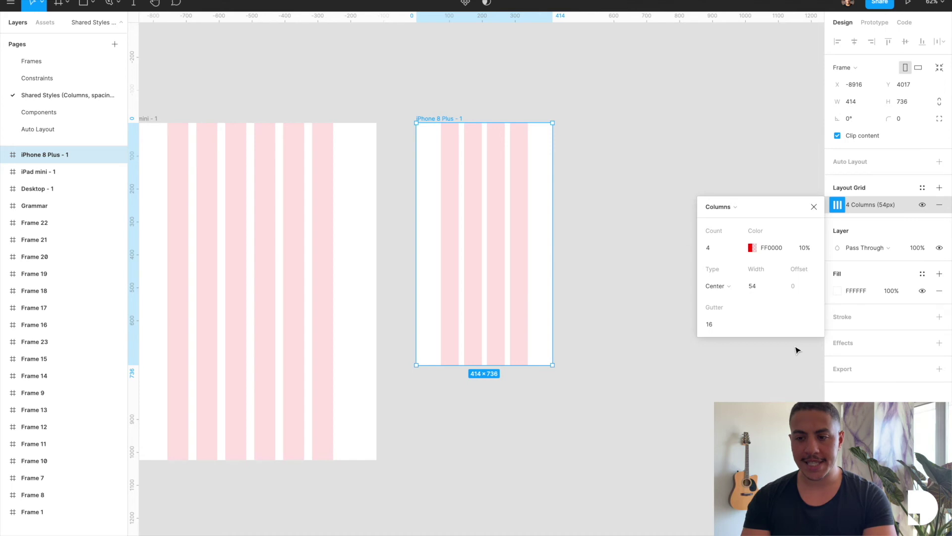
{"action": "left_click", "coordinate": [813, 207]}
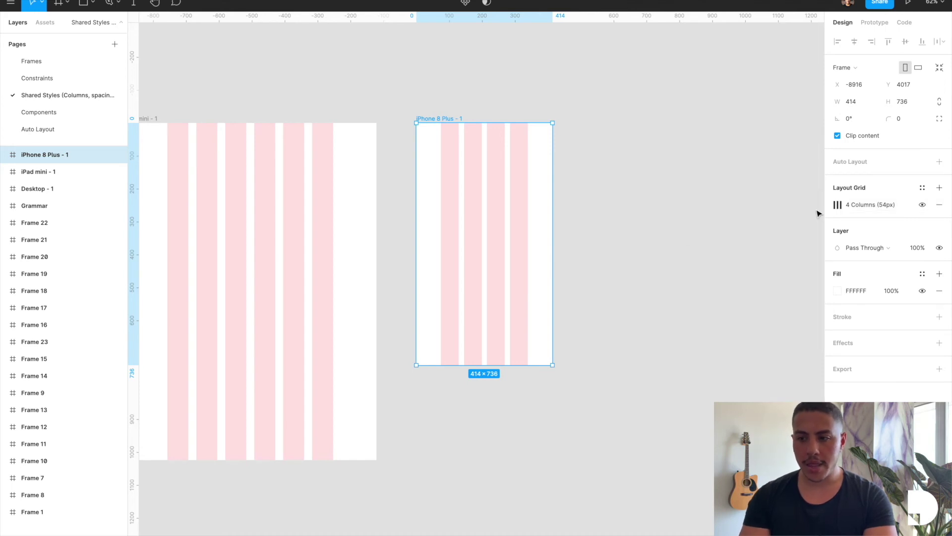
Save the iPhone 8 Plus frame's column grid as a new grid style named "Mobile Layout".
{"action": "left_click", "coordinate": [923, 187]}
{"action": "left_click", "coordinate": [936, 209]}
{"action": "type", "text": "Mobile Lay"}
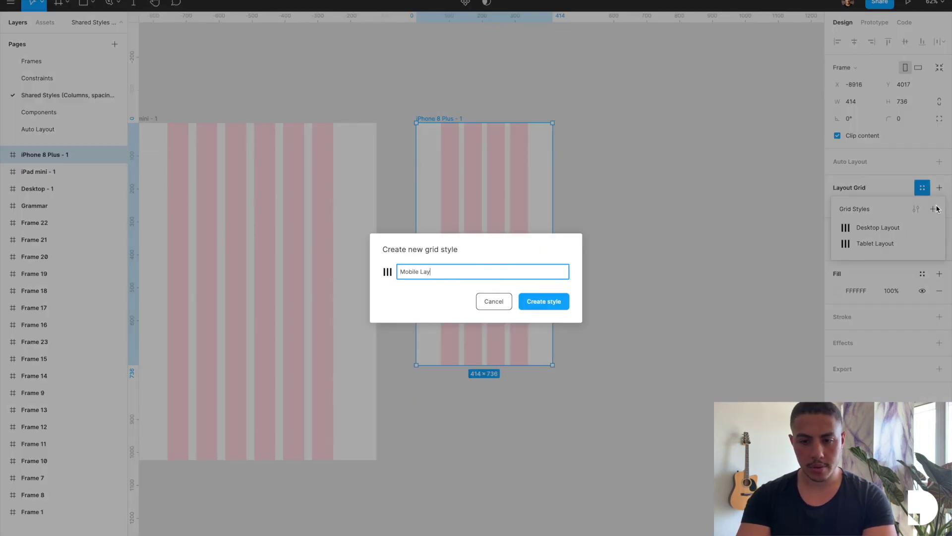
{"action": "type", "text": "out"}
{"action": "key", "text": "Return"}
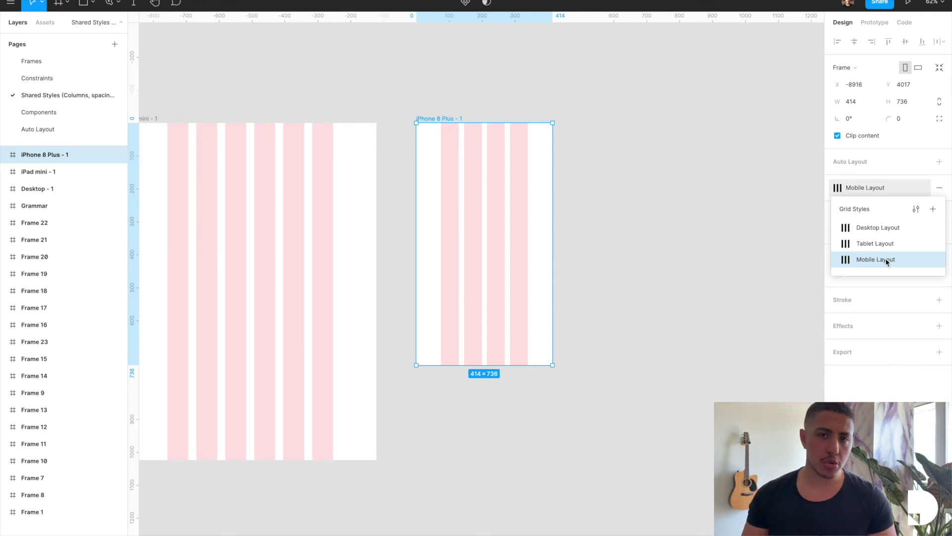
Copy the header-notification bar from the Constraints page into the Desktop - 1 frame on the Shared Styles page.
{"action": "left_click", "coordinate": [79, 82]}
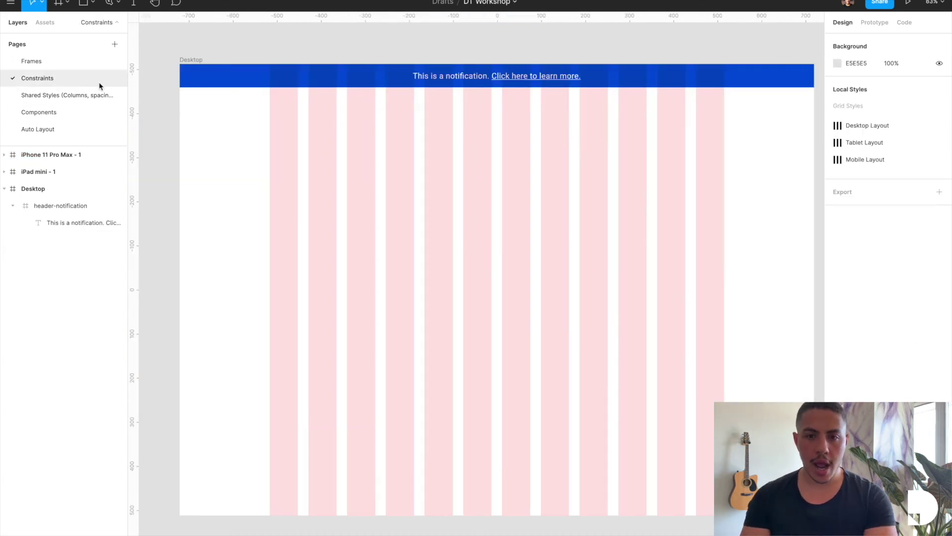
{"action": "left_click", "coordinate": [207, 83]}
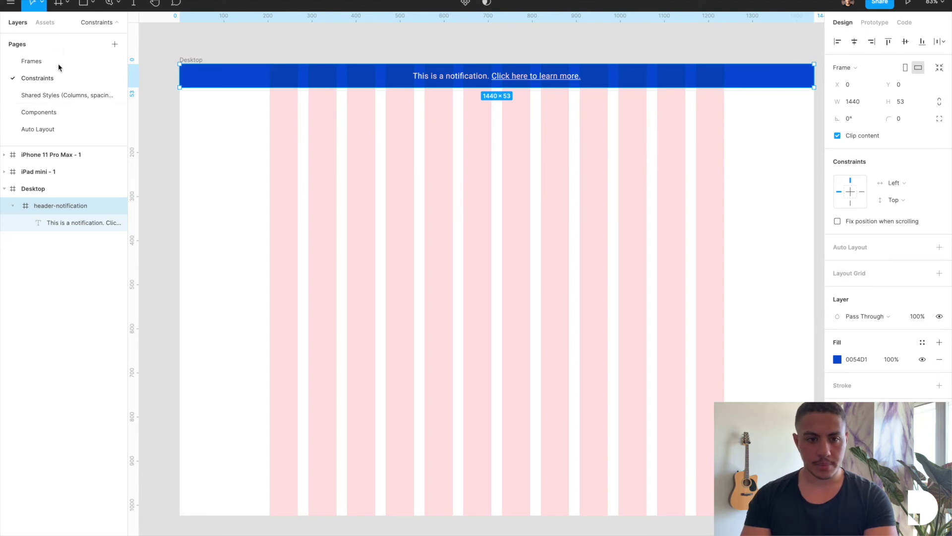
{"action": "left_click", "coordinate": [55, 100]}
{"action": "scroll", "coordinate": [308, 174], "scroll_direction": "left", "scroll_amount": 15}
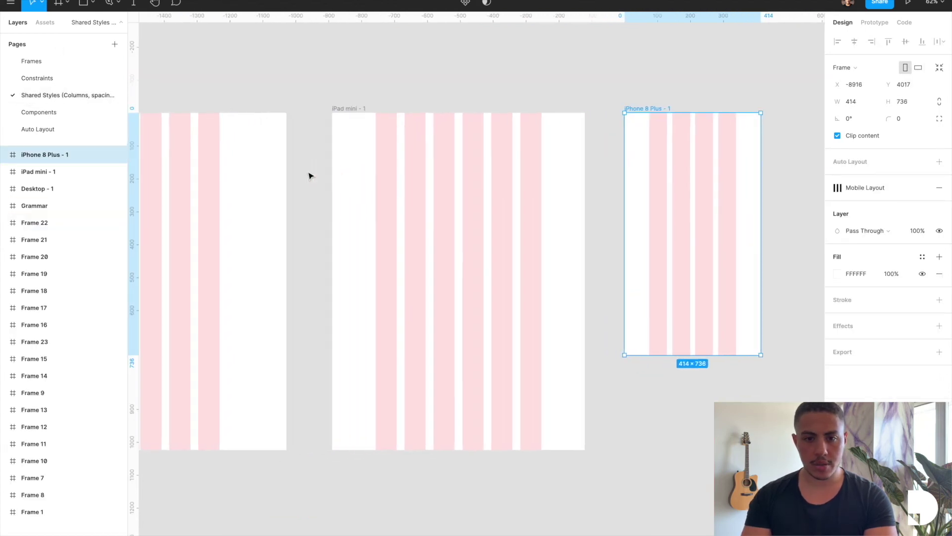
{"action": "left_click", "coordinate": [308, 175]}
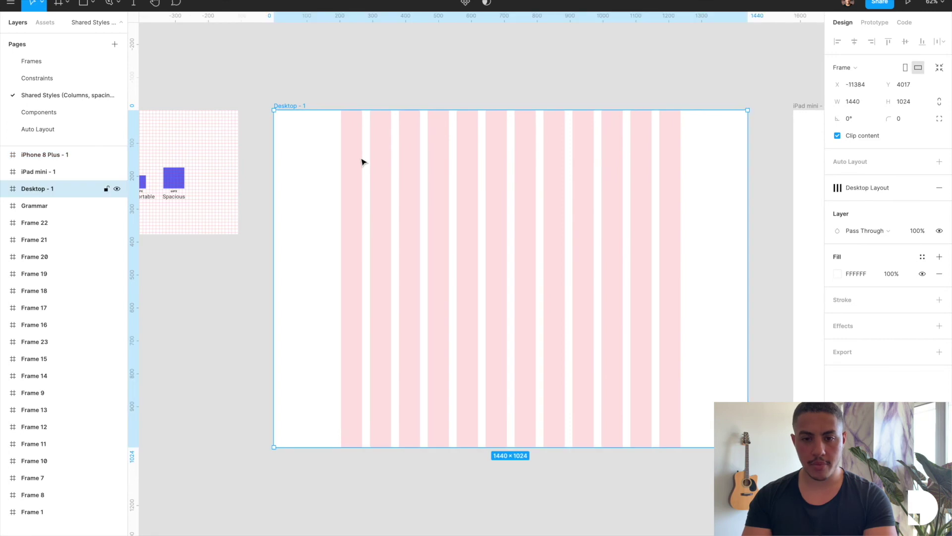
{"action": "key", "text": "ctrl+v"}
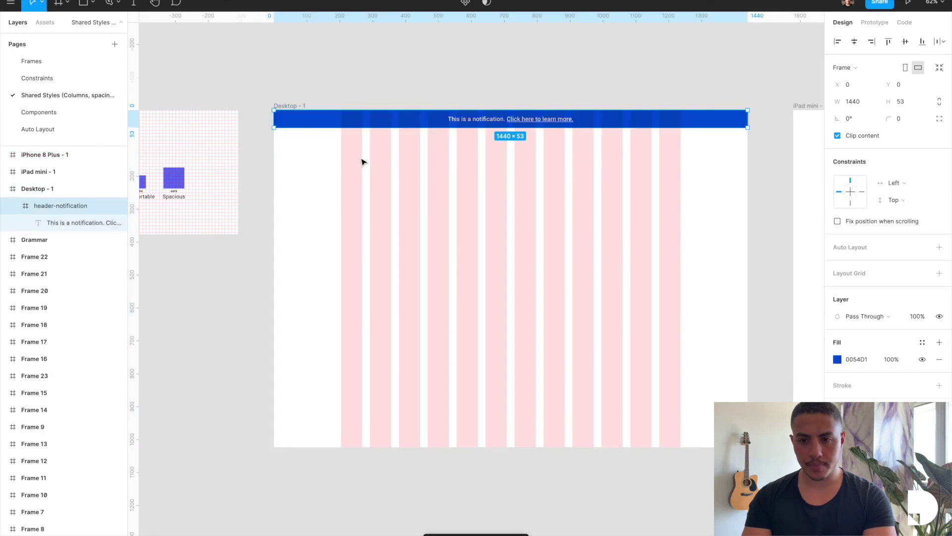
Hide the layout grids and view the Desktop - 1 frame briefly without the interface.
{"action": "left_click", "coordinate": [546, 192]}
{"action": "scroll", "coordinate": [546, 191], "scroll_direction": "up", "scroll_amount": 2}
{"action": "scroll", "coordinate": [547, 191], "scroll_direction": "up", "scroll_amount": 2}
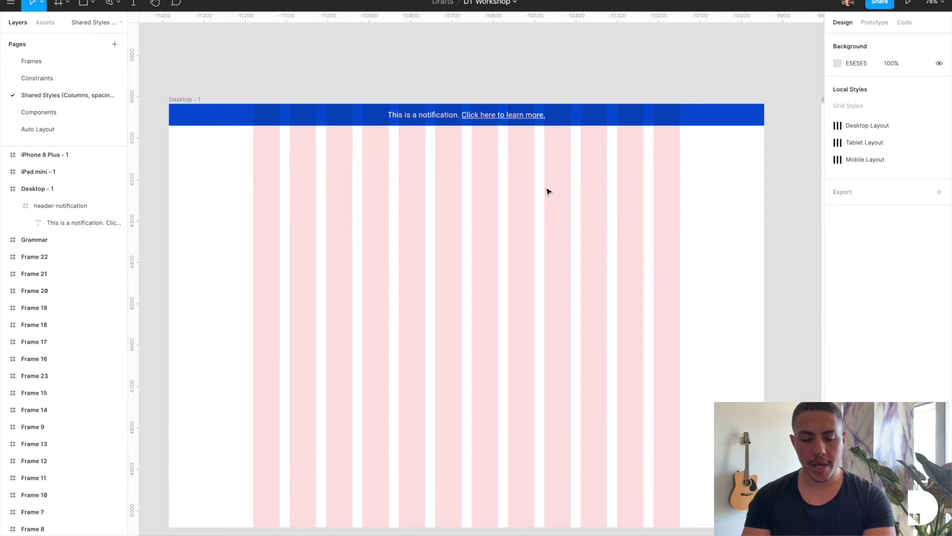
{"action": "key", "text": "ctrl+g"}
{"action": "key", "text": "ctrl+g"}
{"action": "key", "text": "ctrl+g"}
{"action": "key", "text": "ctrl+backslash"}
{"action": "scroll", "coordinate": [547, 192], "scroll_direction": "up", "scroll_amount": 1}
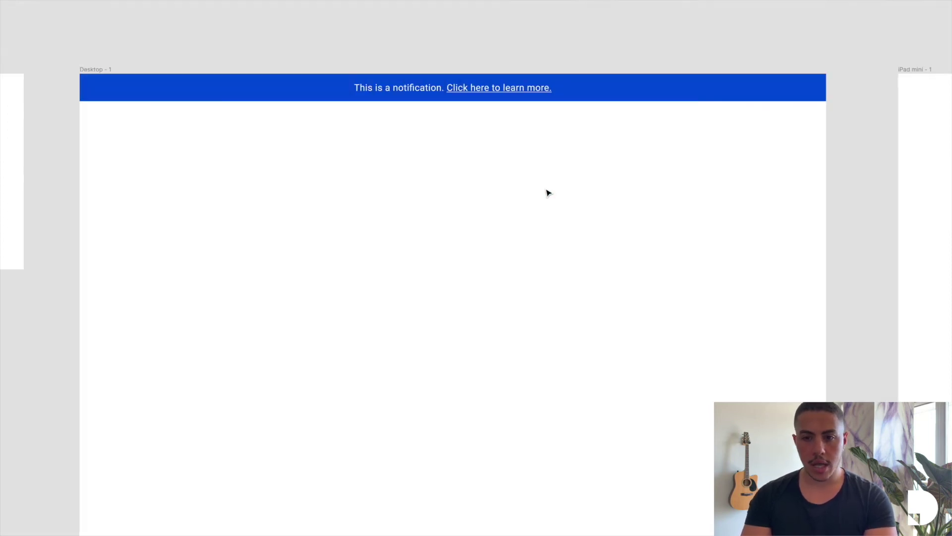
{"action": "key", "text": "ctrl+backslash"}
Save the notification bar's blue fill as a new color style named "Primary Blue".
{"action": "left_click", "coordinate": [622, 92]}
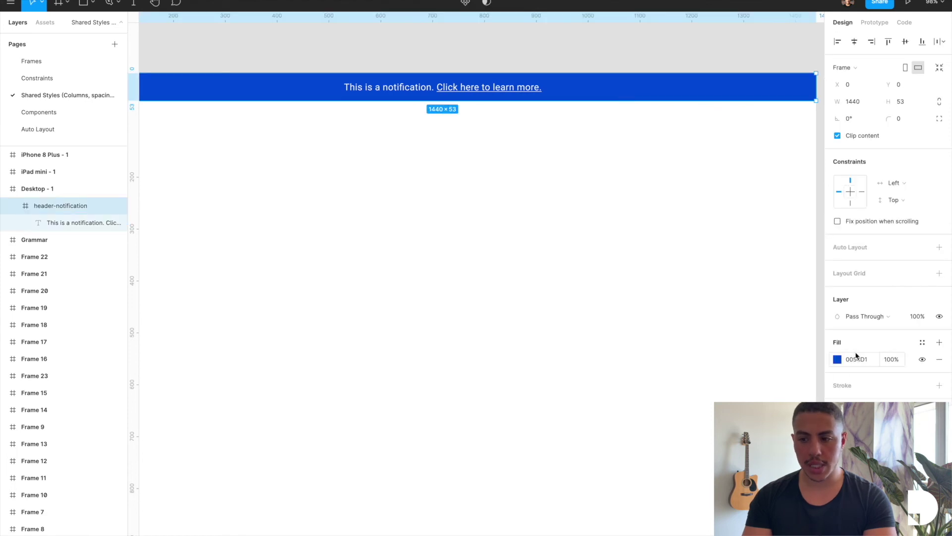
{"action": "left_click", "coordinate": [923, 343]}
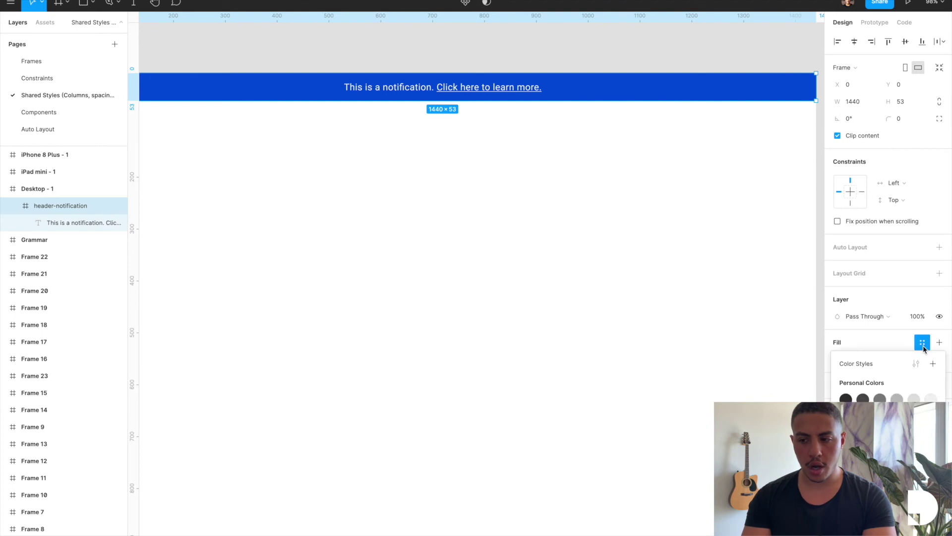
{"action": "left_click", "coordinate": [933, 364]}
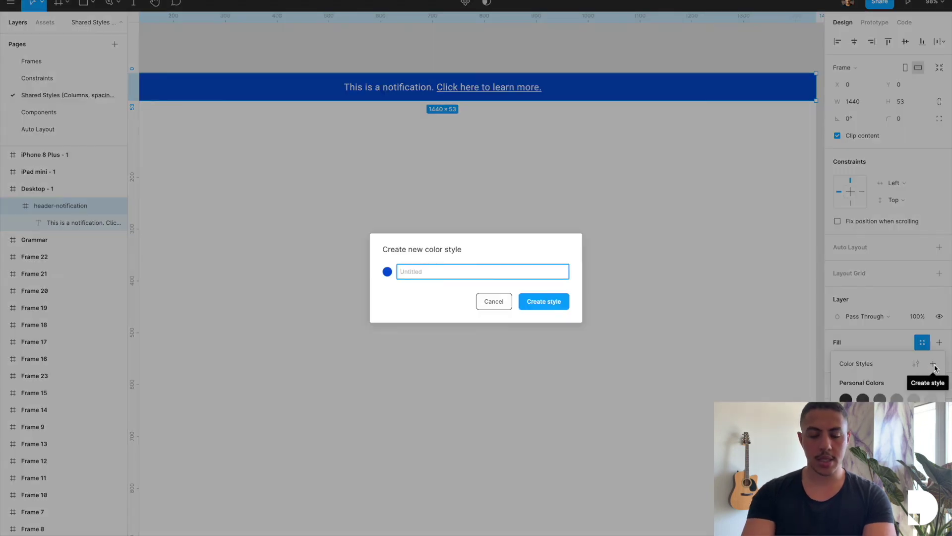
{"action": "type", "text": "Primary Blue"}
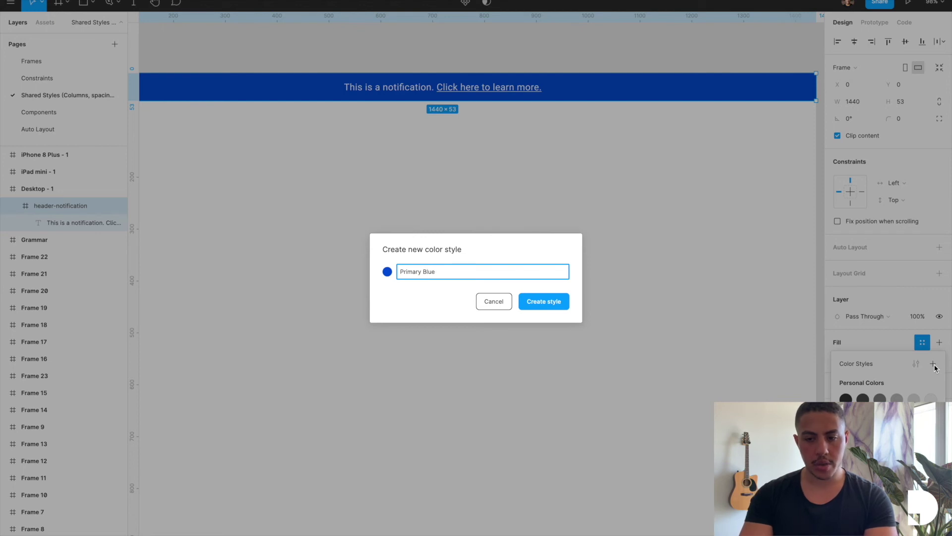
{"action": "key", "text": "Return"}
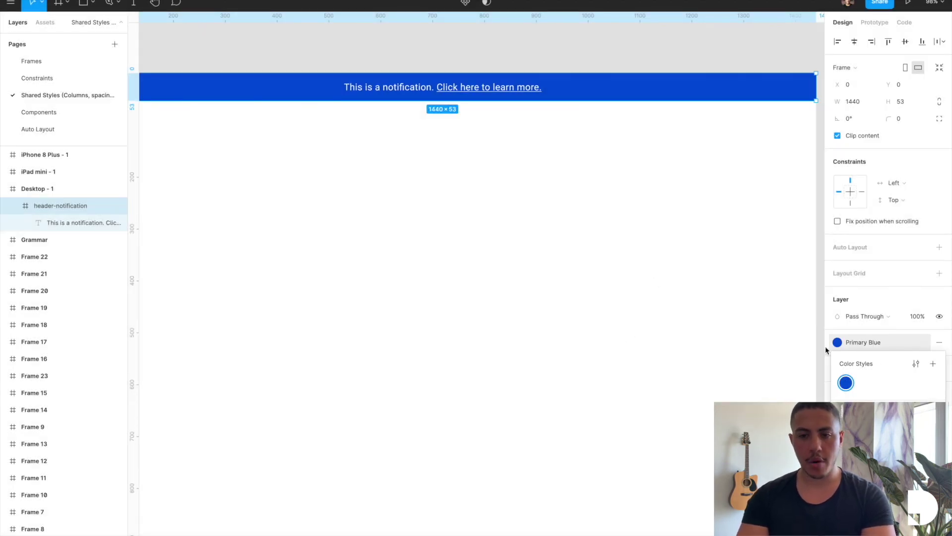
{"action": "key", "text": "Escape"}
Copy the desktop frame's header-notification bar into the iPad mini and iPhone 8 Plus frames.
{"action": "scroll", "coordinate": [627, 269], "scroll_direction": "down", "scroll_amount": 3}
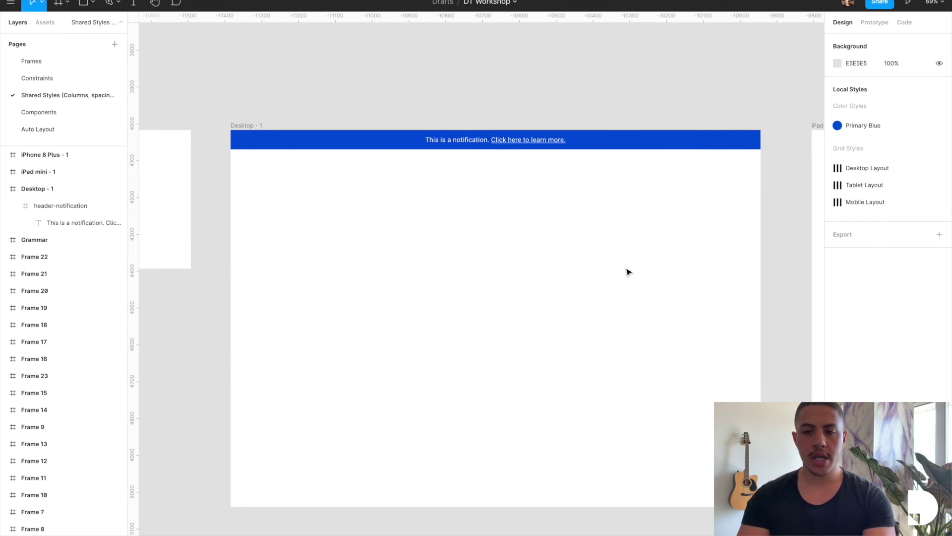
{"action": "scroll", "coordinate": [627, 272], "scroll_direction": "right", "scroll_amount": 1}
{"action": "scroll", "coordinate": [627, 272], "scroll_direction": "right", "scroll_amount": 2}
{"action": "scroll", "coordinate": [621, 260], "scroll_direction": "right", "scroll_amount": 2}
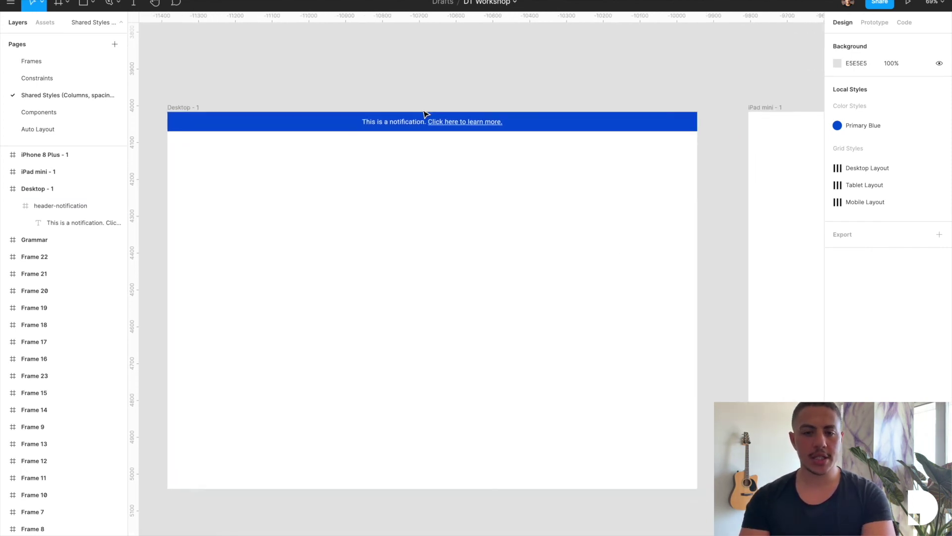
{"action": "left_click", "coordinate": [70, 206]}
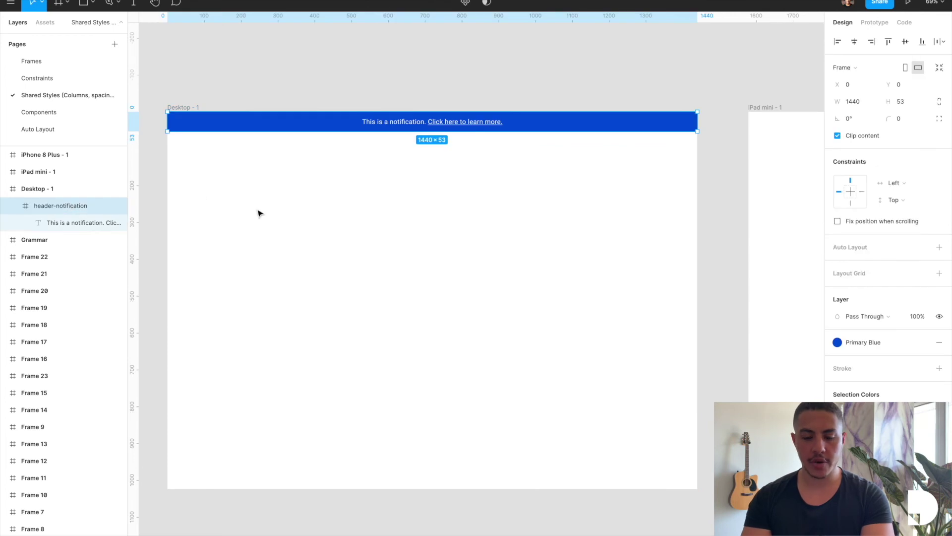
{"action": "scroll", "coordinate": [258, 213], "scroll_direction": "right", "scroll_amount": 10}
{"action": "left_click", "coordinate": [358, 189]}
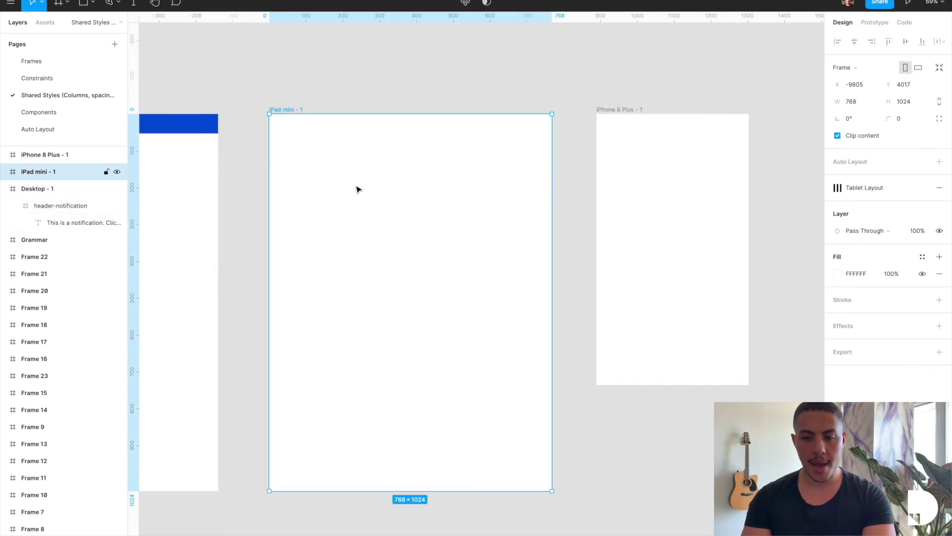
{"action": "key", "text": "ctrl+v"}
{"action": "left_click", "coordinate": [630, 189]}
{"action": "key", "text": "ctrl+v"}
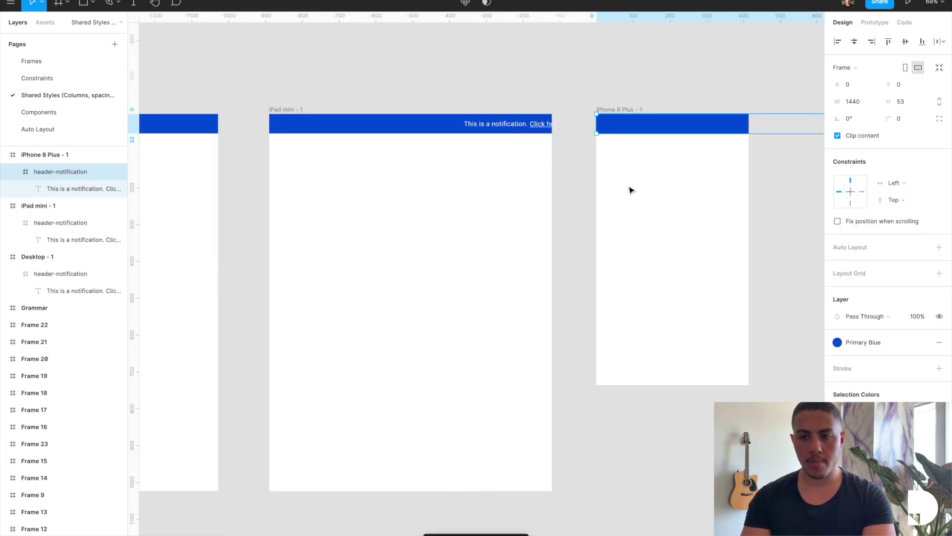
Narrow the pasted notification bars to fit their frames, matching the iPad mini's width and 414 on the iPhone 8 Plus, and hide the interface.
{"action": "left_click", "coordinate": [465, 127]}
{"action": "left_click_drag", "start_coordinate": [759, 120], "coordinate": [552, 123]}
{"action": "left_click", "coordinate": [620, 127]}
{"action": "scroll", "coordinate": [621, 128], "scroll_direction": "right", "scroll_amount": 1}
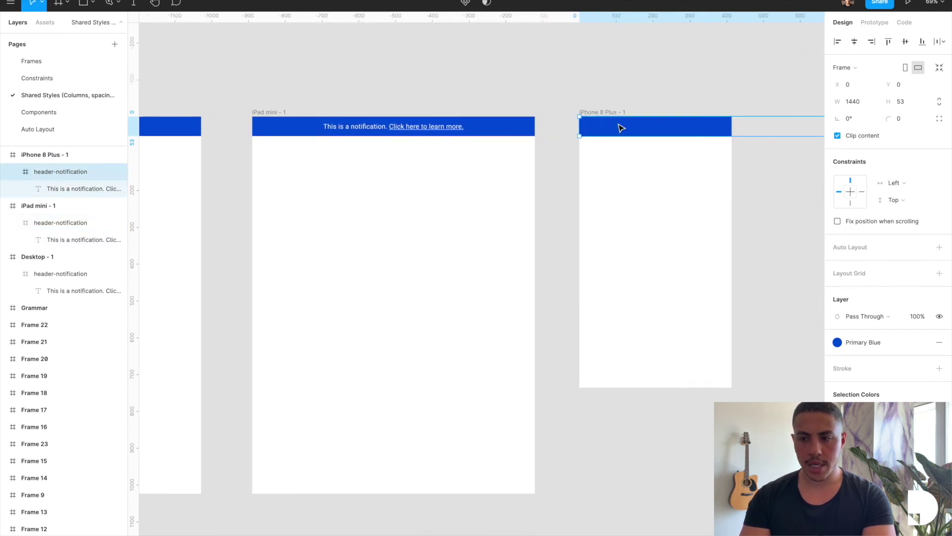
{"action": "scroll", "coordinate": [621, 128], "scroll_direction": "right", "scroll_amount": 3}
{"action": "scroll", "coordinate": [734, 150], "scroll_direction": "right", "scroll_amount": 5}
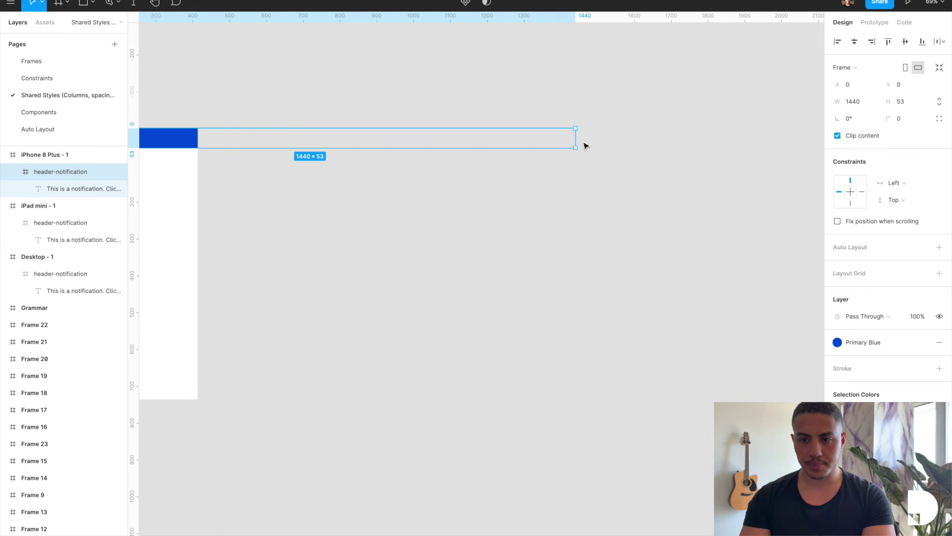
{"action": "left_click_drag", "start_coordinate": [575, 138], "coordinate": [196, 127]}
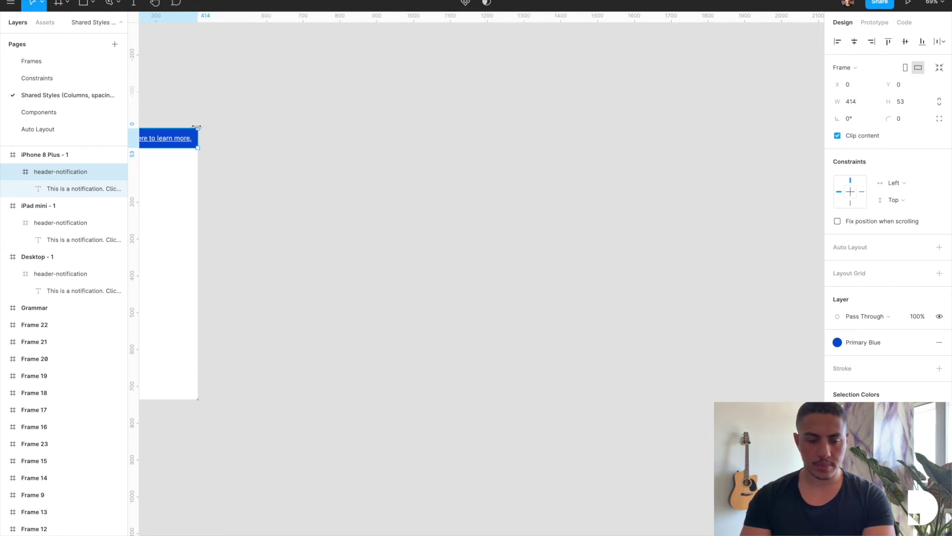
{"action": "scroll", "coordinate": [293, 227], "scroll_direction": "left", "scroll_amount": 6}
{"action": "key", "text": "ctrl+backslash"}
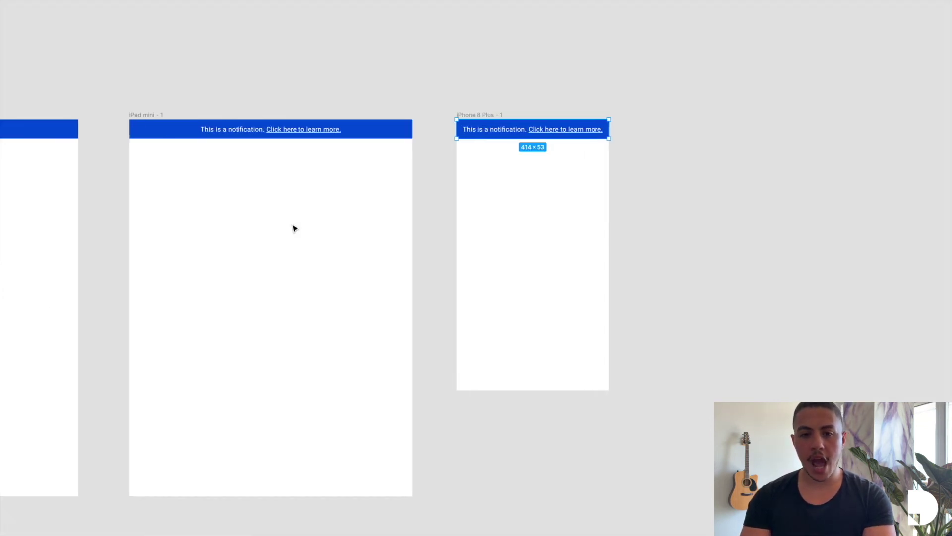
Restore the interface and check which color style fills the desktop frame's notification bar.
{"action": "scroll", "coordinate": [293, 228], "scroll_direction": "down", "scroll_amount": 2}
{"action": "scroll", "coordinate": [292, 229], "scroll_direction": "left", "scroll_amount": 4}
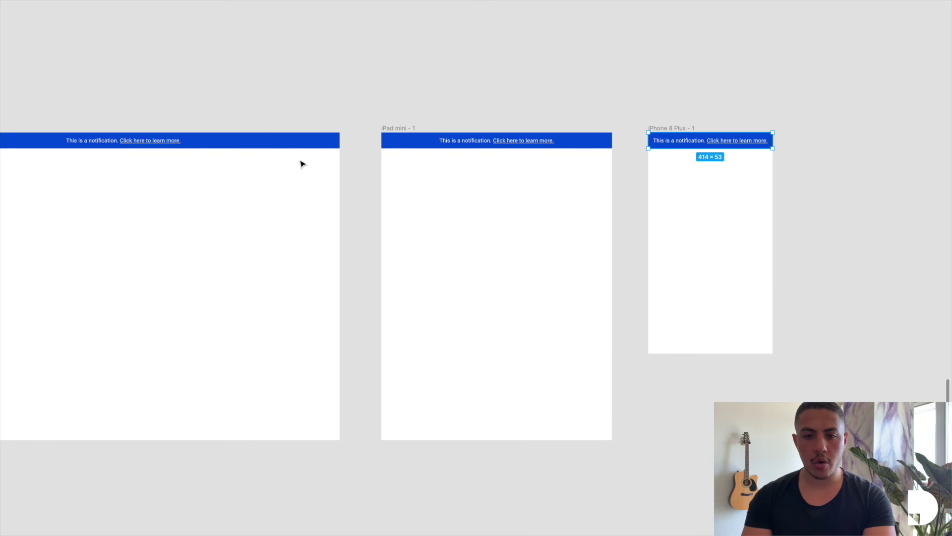
{"action": "key", "text": "ctrl+backslash"}
{"action": "left_click", "coordinate": [290, 145]}
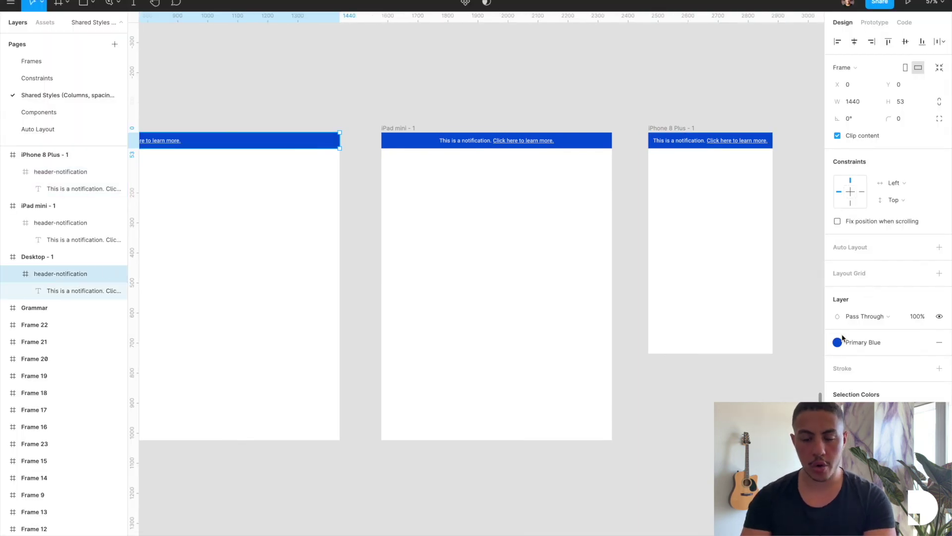
{"action": "left_click", "coordinate": [716, 391]}
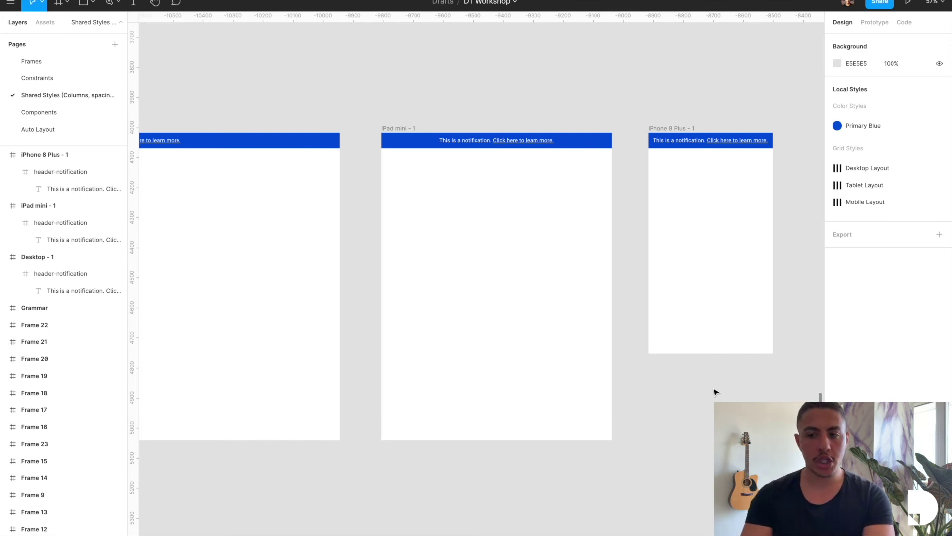
Try other colors for the Primary Blue style, including 426279 and 426E79.
{"action": "scroll", "coordinate": [716, 392], "scroll_direction": "down", "scroll_amount": 5}
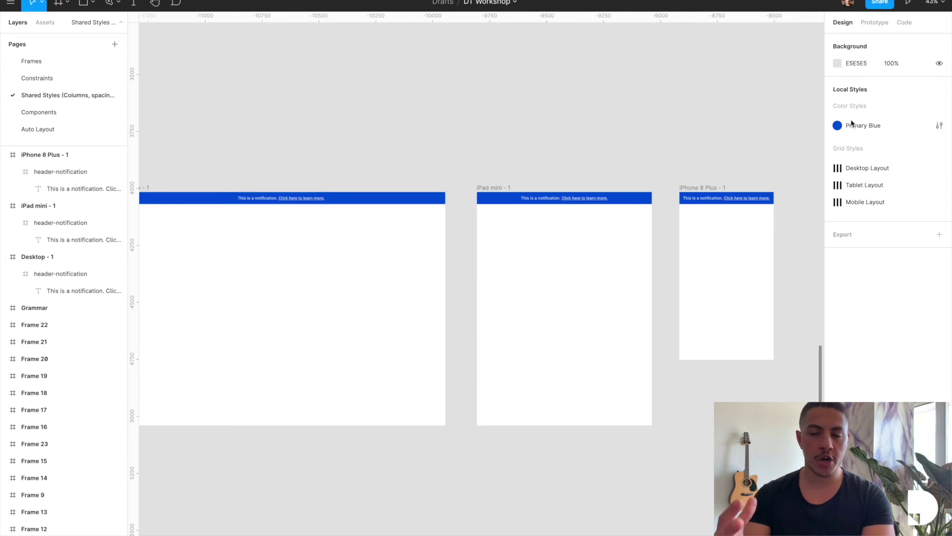
{"action": "left_click", "coordinate": [939, 128]}
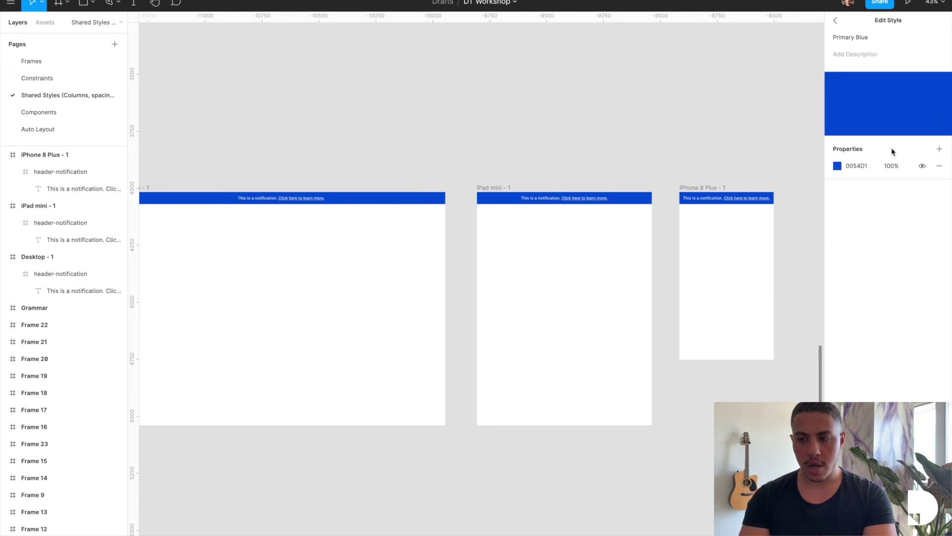
{"action": "left_click", "coordinate": [837, 166]}
{"action": "left_click_drag", "start_coordinate": [769, 230], "coordinate": [755, 246]}
{"action": "scroll", "coordinate": [609, 294], "scroll_direction": "down", "scroll_amount": 2}
{"action": "left_click_drag", "start_coordinate": [780, 319], "coordinate": [774, 320]}
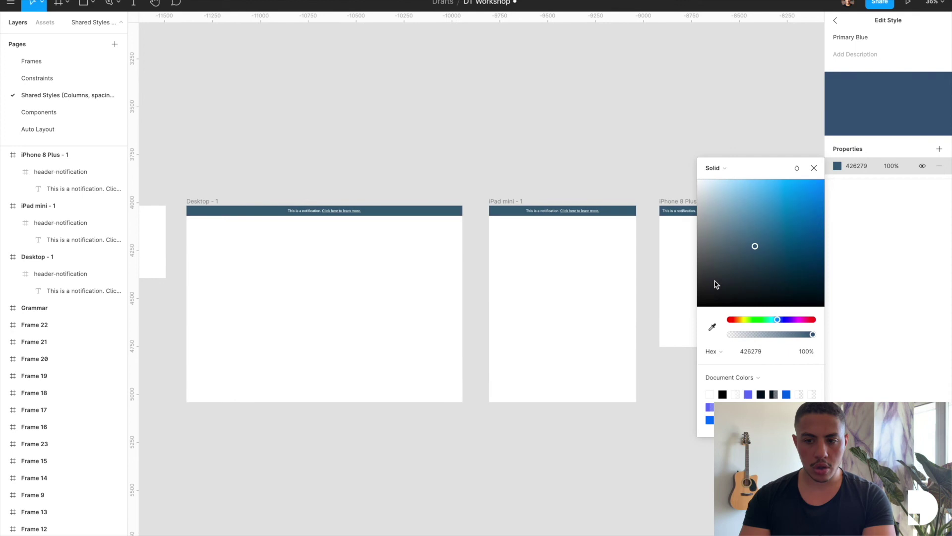
{"action": "scroll", "coordinate": [654, 301], "scroll_direction": "right", "scroll_amount": 2}
{"action": "left_click_drag", "start_coordinate": [761, 262], "coordinate": [795, 193]}
Undo the color changes to the Primary Blue style and close its color picker.
{"action": "key", "text": "ctrl+z"}
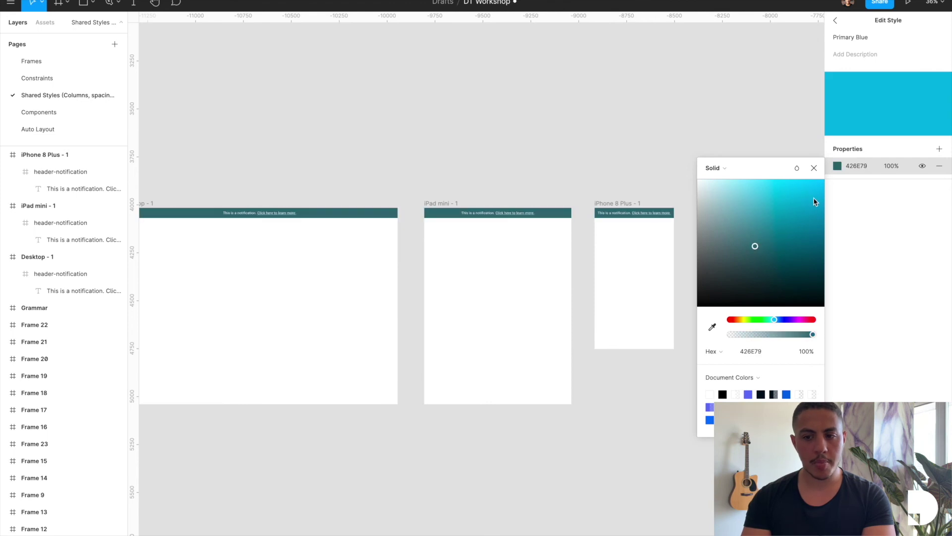
{"action": "key", "text": "ctrl+z"}
{"action": "left_click", "coordinate": [814, 201]}
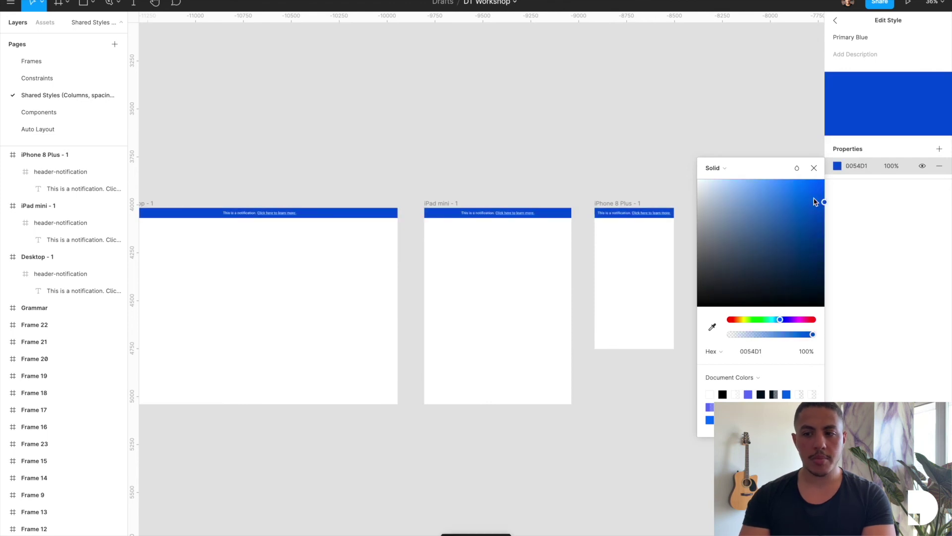
{"action": "left_click", "coordinate": [813, 168]}
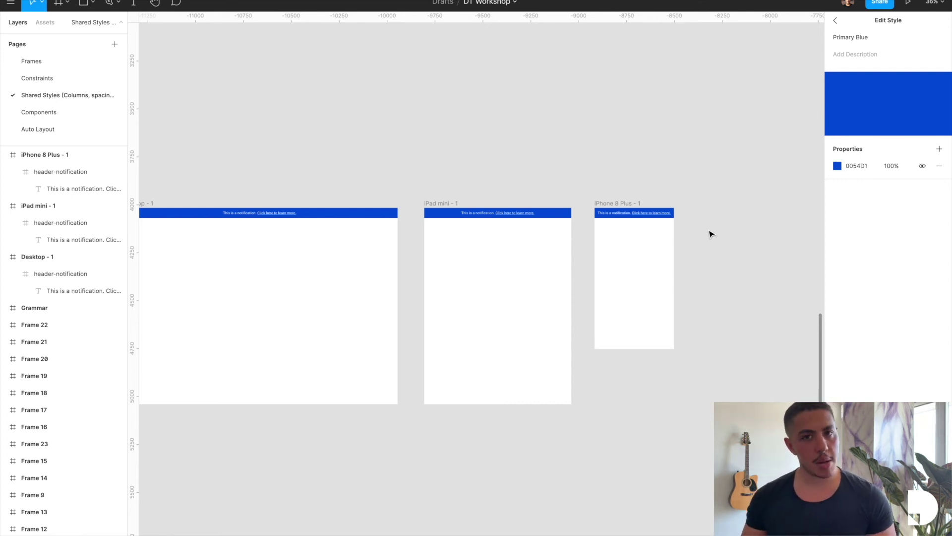
Add a text box about 433 × 119 reading "This is a header" below the notification bar in the Desktop - 1 frame.
{"action": "scroll", "coordinate": [710, 234], "scroll_direction": "up", "scroll_amount": 3}
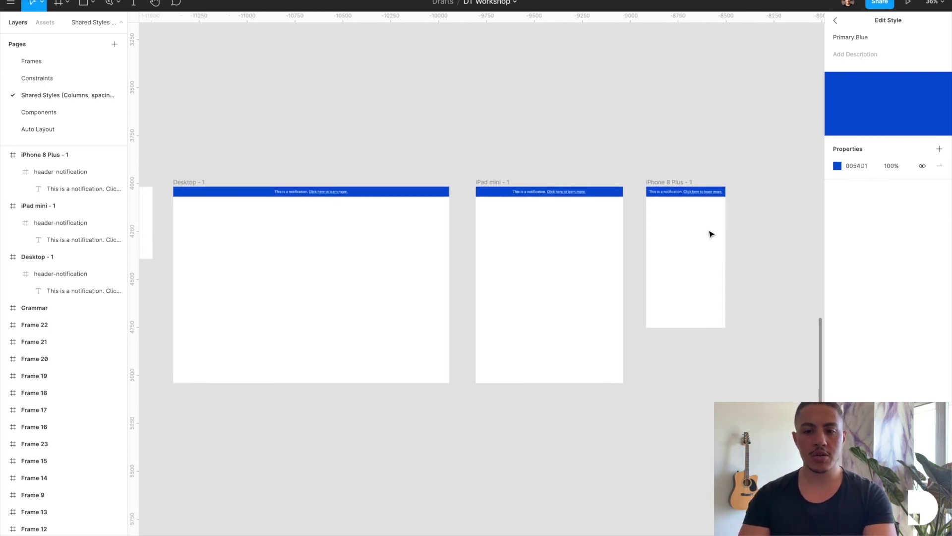
{"action": "scroll", "coordinate": [618, 243], "scroll_direction": "up", "scroll_amount": 2}
{"action": "left_click", "coordinate": [618, 243]}
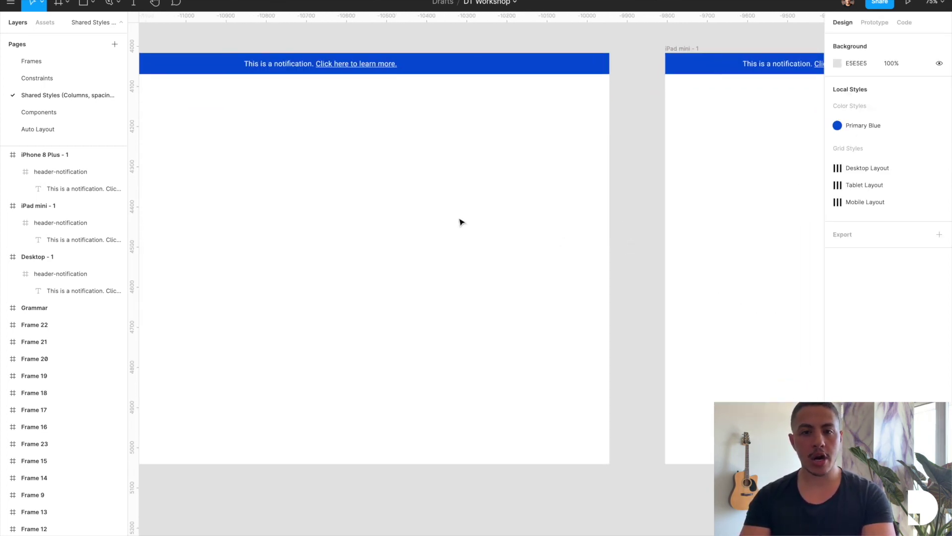
{"action": "scroll", "coordinate": [460, 221], "scroll_direction": "up", "scroll_amount": 3}
{"action": "key", "text": "t"}
{"action": "left_click_drag", "start_coordinate": [355, 160], "coordinate": [529, 207]}
{"action": "type", "text": "This is a header"}
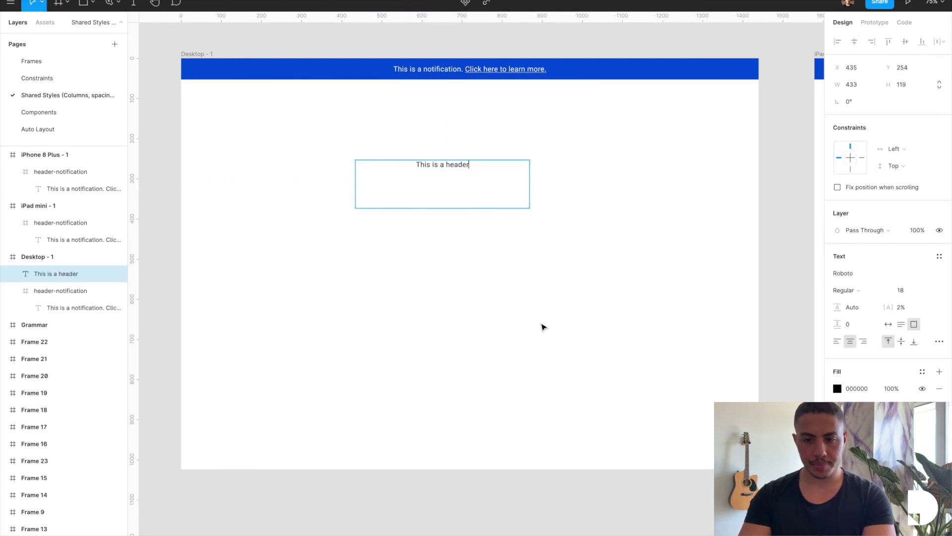
{"action": "key", "text": "Escape"}
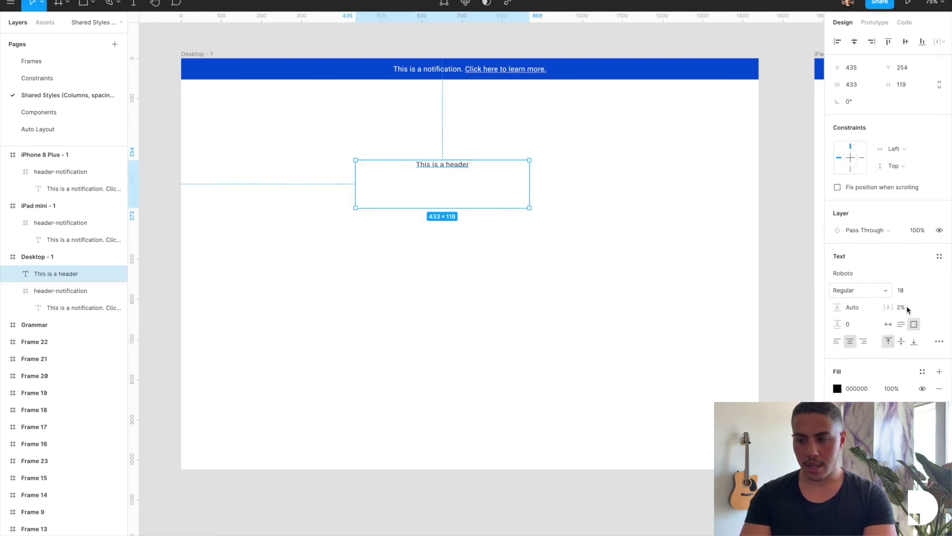
Center the desktop header text horizontally in its frame, with font size 64 and auto-width resizing.
{"action": "left_click", "coordinate": [888, 325]}
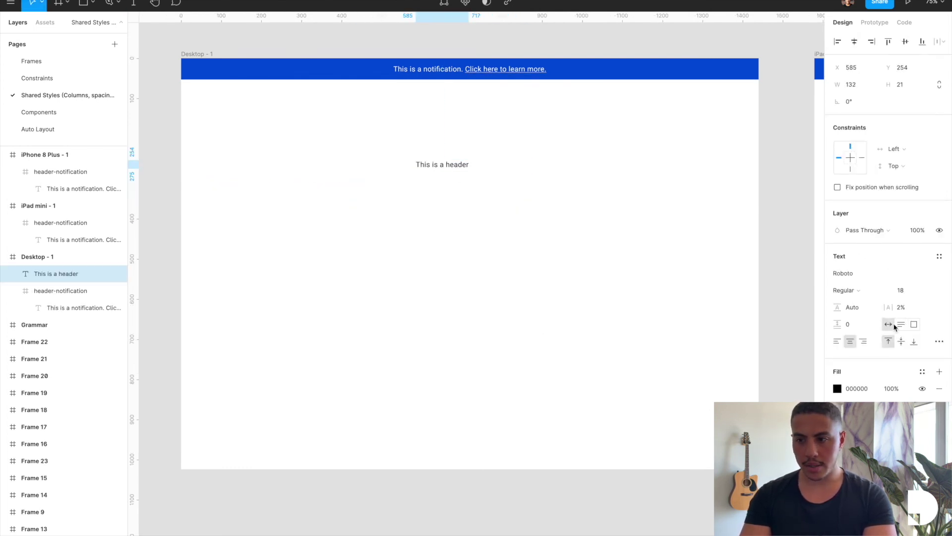
{"action": "left_click", "coordinate": [855, 43]}
{"action": "left_click", "coordinate": [901, 290]}
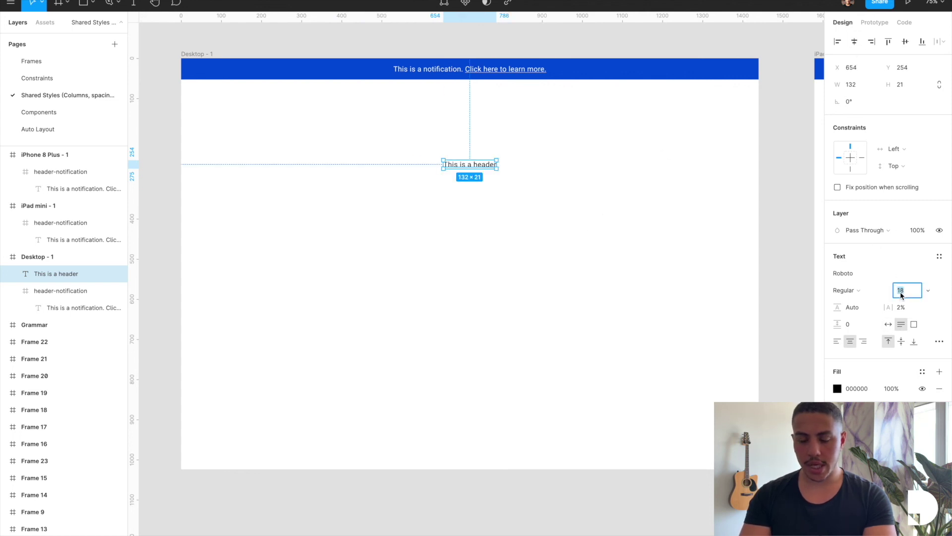
{"action": "type", "text": "64"}
{"action": "key", "text": "Return"}
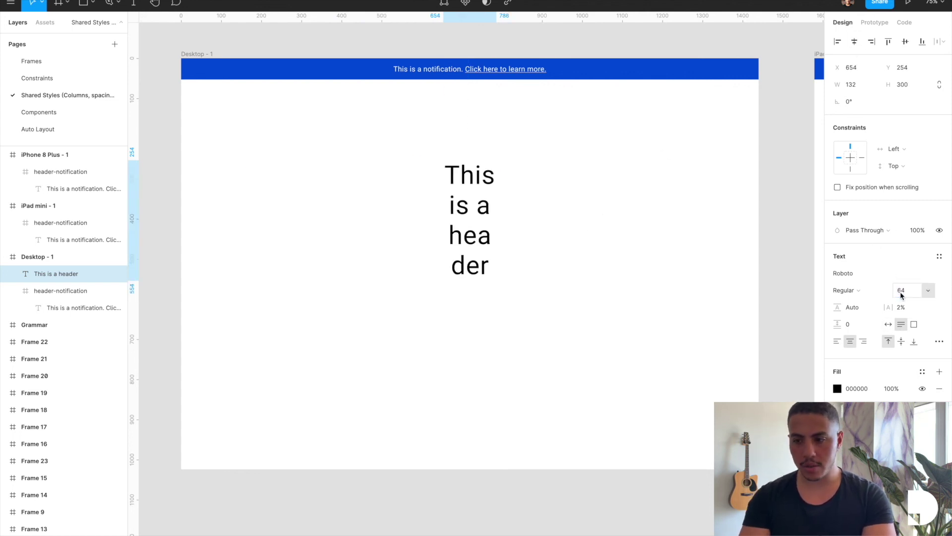
{"action": "key", "text": "Escape"}
{"action": "left_click", "coordinate": [534, 185]}
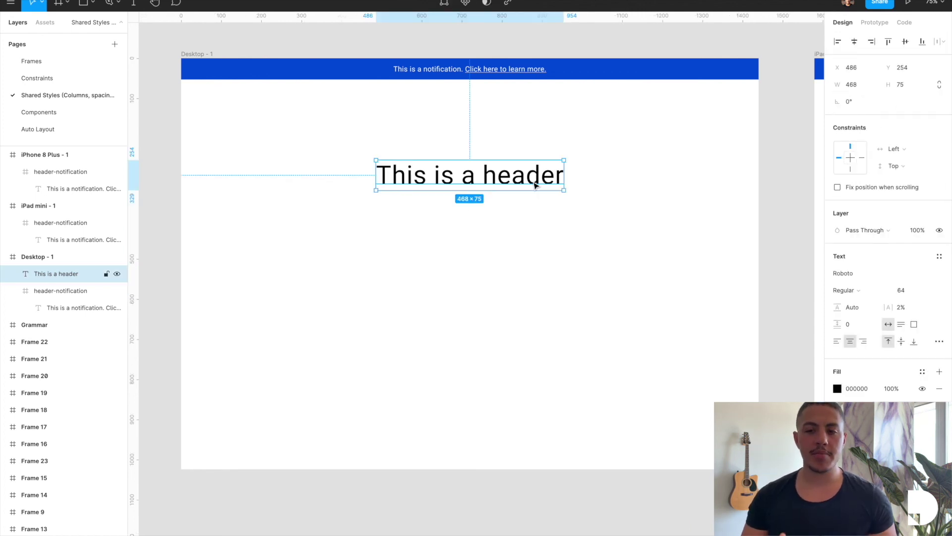
Save the desktop header's typography as a new text style named "H1".
{"action": "left_click", "coordinate": [939, 257]}
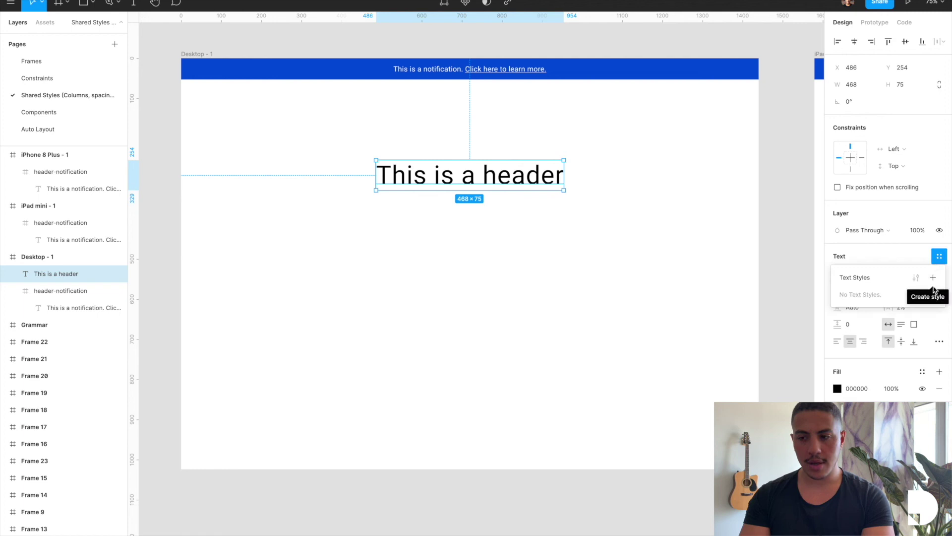
{"action": "left_click", "coordinate": [933, 278]}
{"action": "type", "text": "H"}
{"action": "key", "text": "Return"}
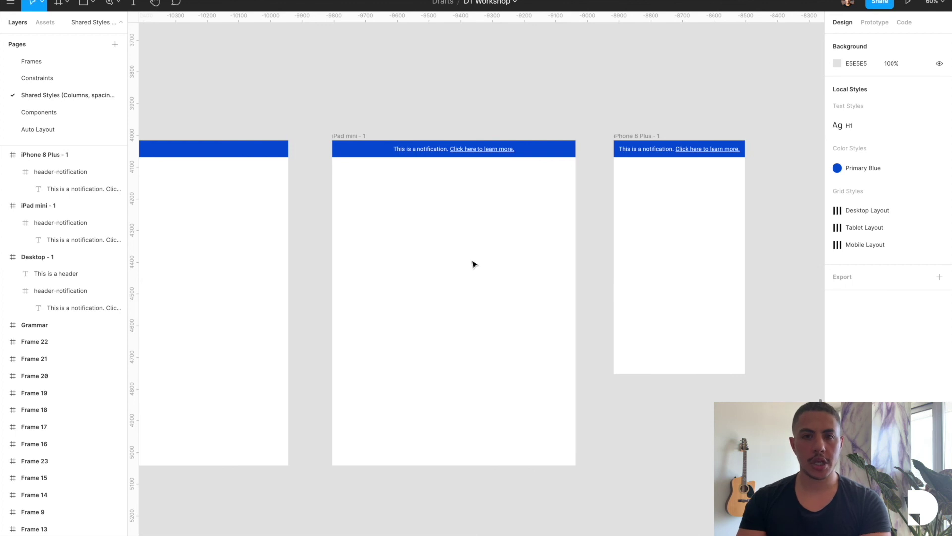
Add an auto-width text reading "This is a header" below the notification bar in the iPad mini - 1 frame.
{"action": "scroll", "coordinate": [472, 264], "scroll_direction": "up", "scroll_amount": 3}
{"action": "key", "text": "t"}
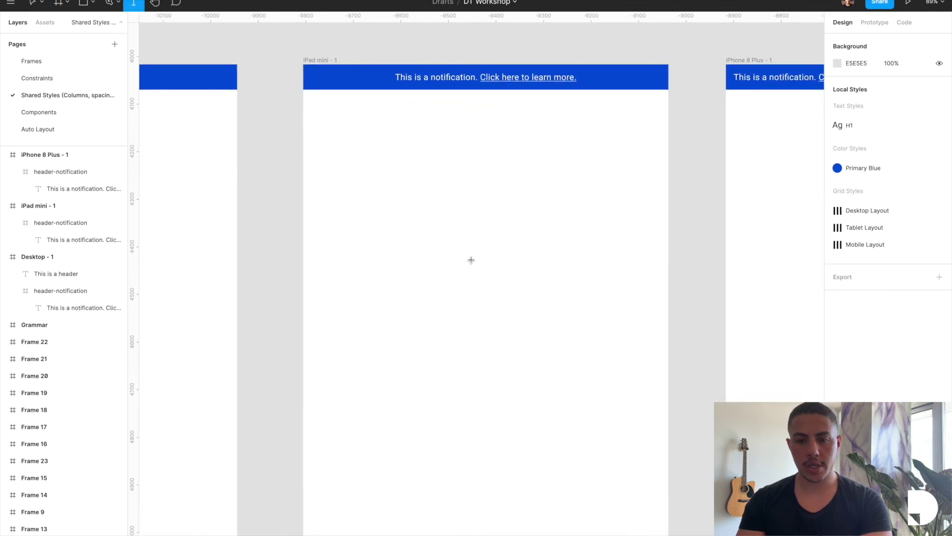
{"action": "left_click_drag", "start_coordinate": [371, 142], "coordinate": [624, 172]}
{"action": "type", "text": "This is a header"}
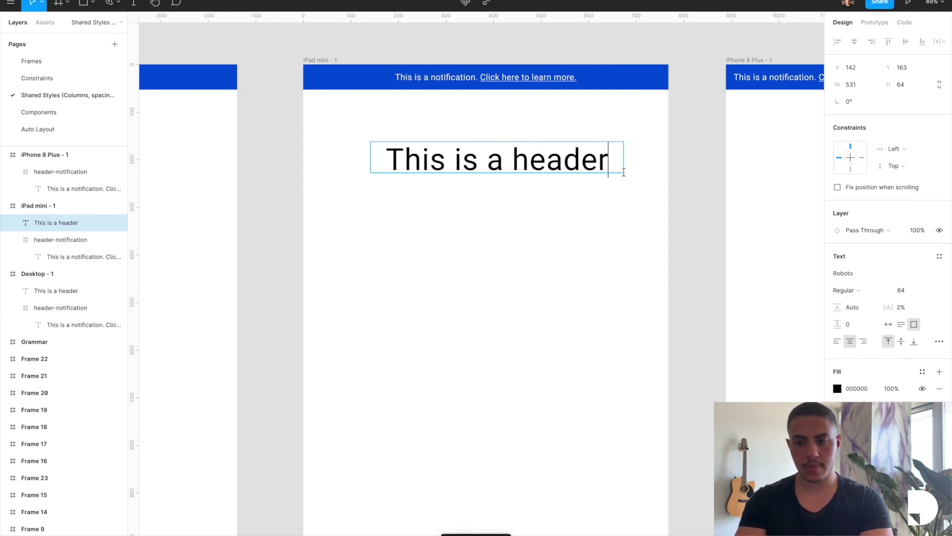
{"action": "key", "text": "Escape"}
{"action": "left_click", "coordinate": [888, 324]}
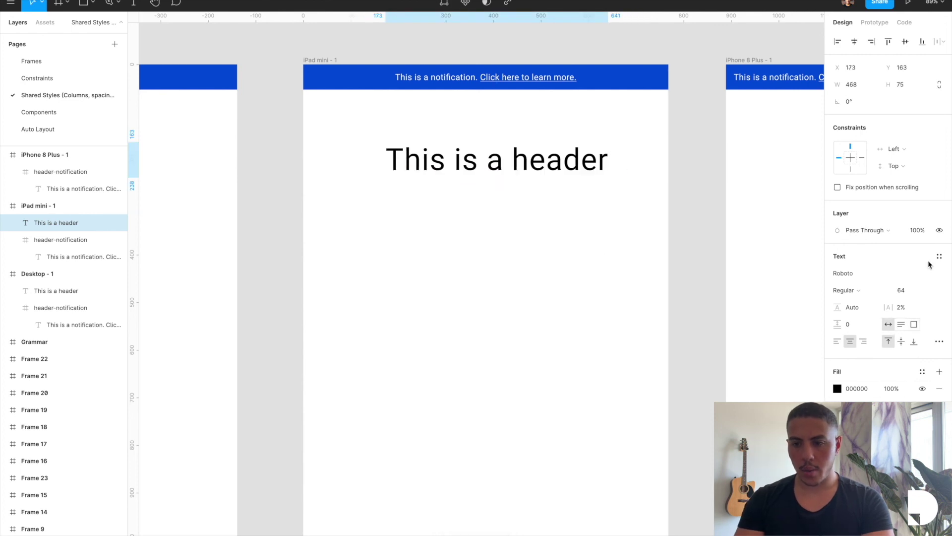
Apply the H1 text style to the iPad mini header and center it horizontally in its frame.
{"action": "left_click", "coordinate": [940, 256]}
{"action": "left_click", "coordinate": [869, 299]}
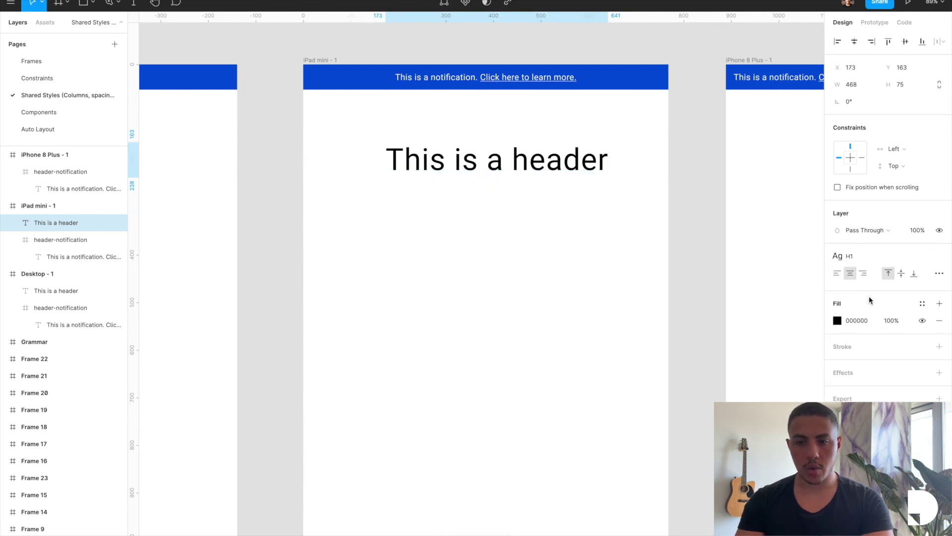
{"action": "left_click", "coordinate": [855, 41]}
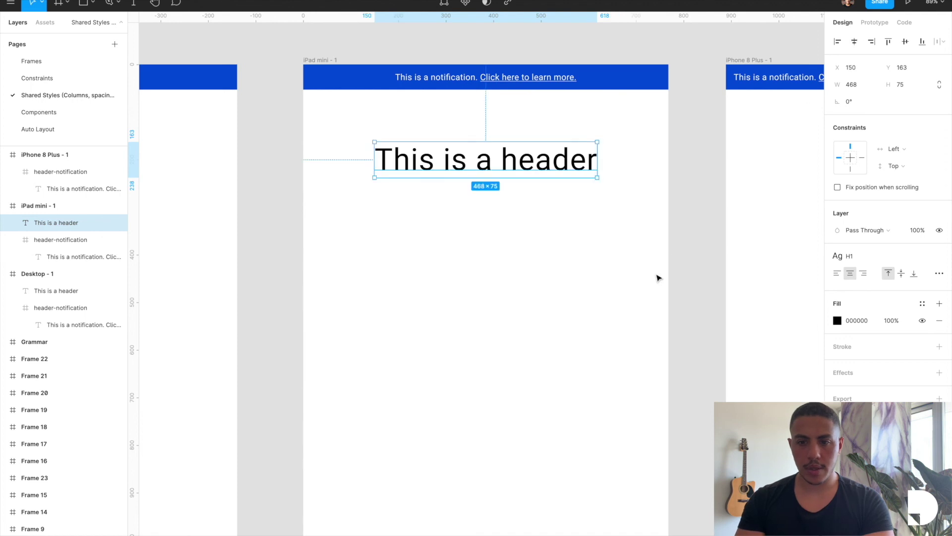
Set the H1 text style's font size to 56 and close the style's settings.
{"action": "scroll", "coordinate": [659, 278], "scroll_direction": "down", "scroll_amount": 5}
{"action": "left_click", "coordinate": [578, 399]}
{"action": "scroll", "coordinate": [579, 403], "scroll_direction": "left", "scroll_amount": 2}
{"action": "scroll", "coordinate": [579, 403], "scroll_direction": "down", "scroll_amount": 1}
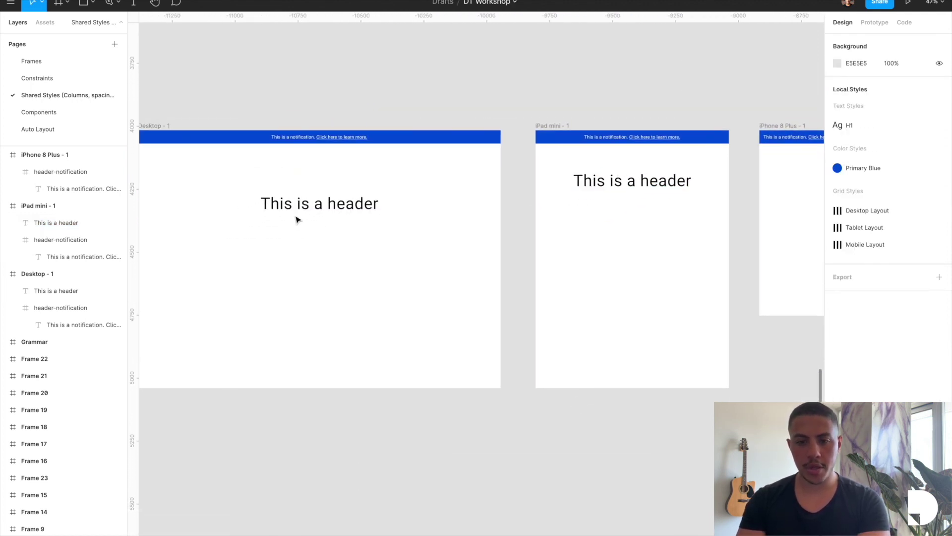
{"action": "left_click", "coordinate": [840, 127]}
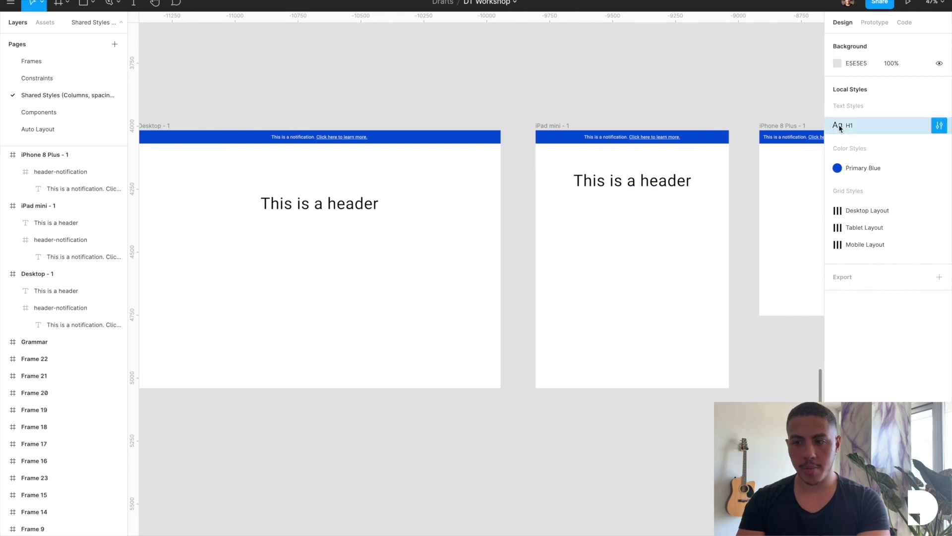
{"action": "left_click", "coordinate": [940, 125]}
{"action": "left_click", "coordinate": [903, 183]}
{"action": "type", "text": "56"}
{"action": "key", "text": "Return"}
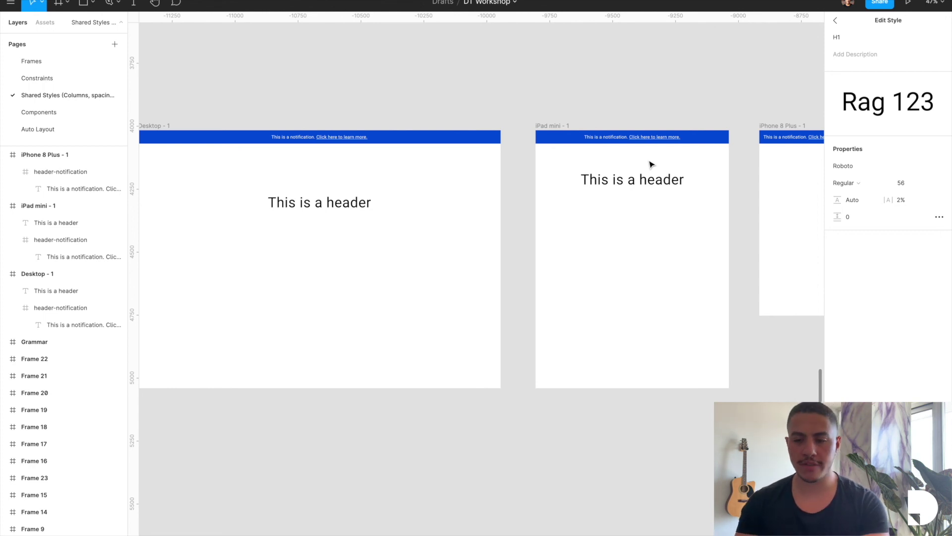
{"action": "scroll", "coordinate": [651, 164], "scroll_direction": "down", "scroll_amount": 2}
{"action": "key", "text": "Escape"}
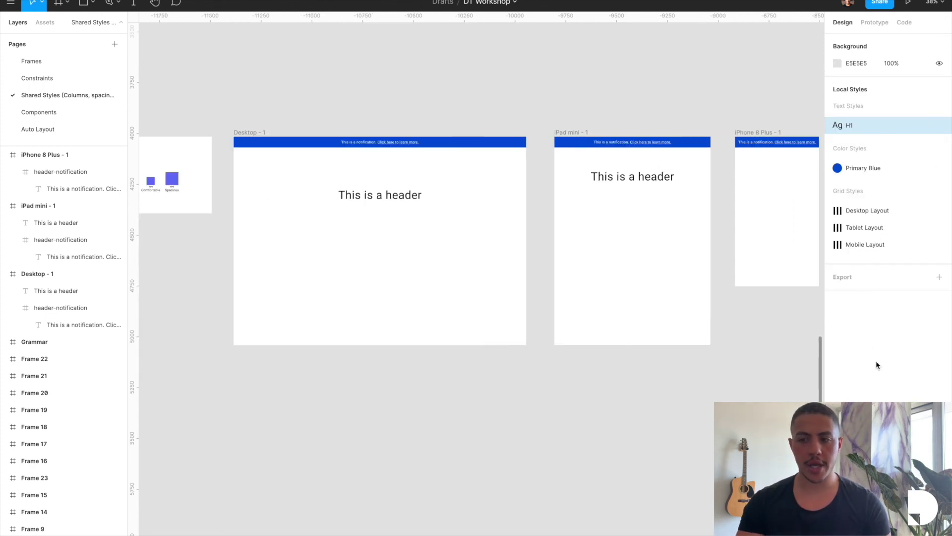
Review the local styles and look at the H1 text style's properties.
{"action": "mouse_move", "coordinate": [856, 130]}
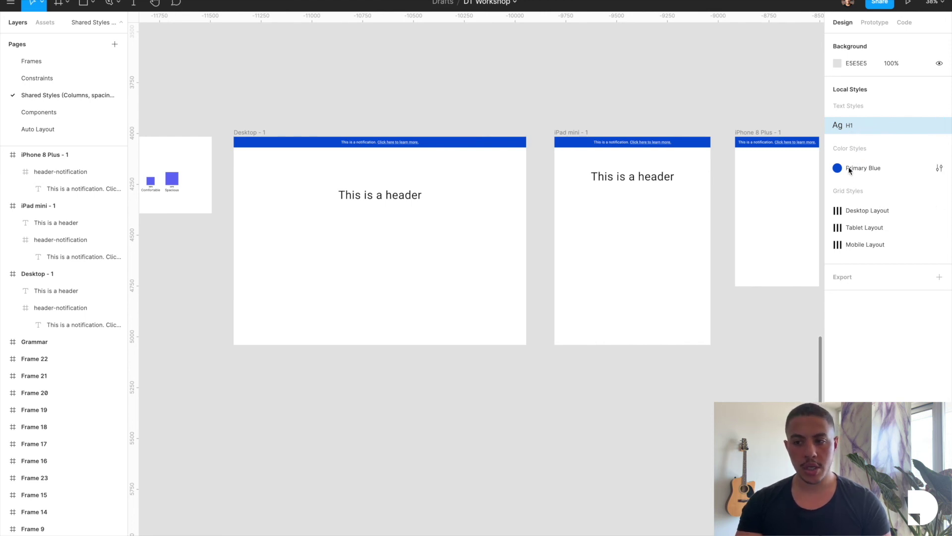
{"action": "mouse_move", "coordinate": [868, 212]}
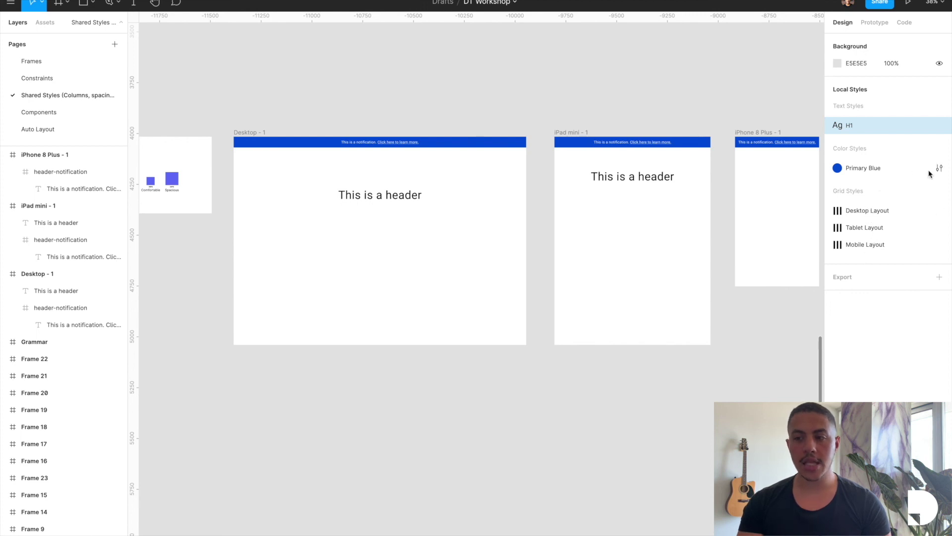
{"action": "left_click", "coordinate": [939, 125]}
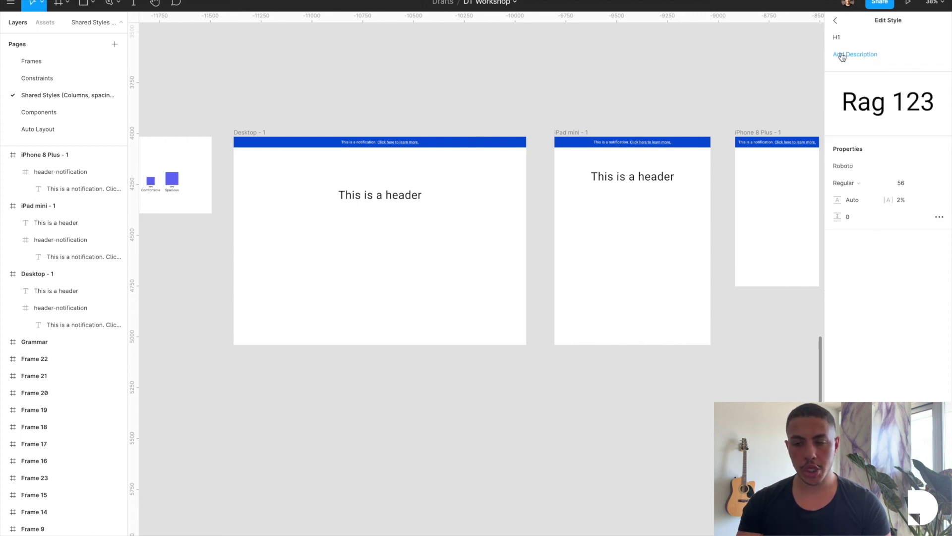
{"action": "left_click", "coordinate": [835, 20]}
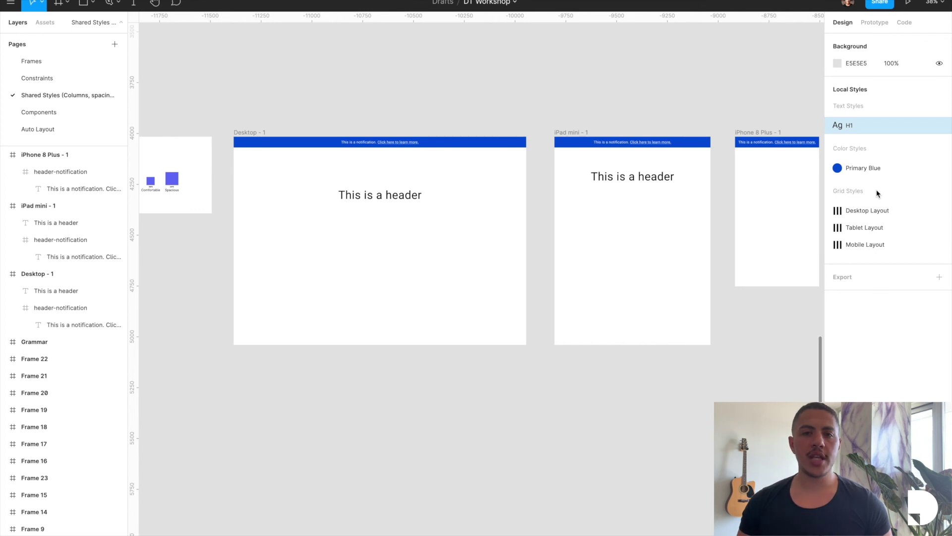